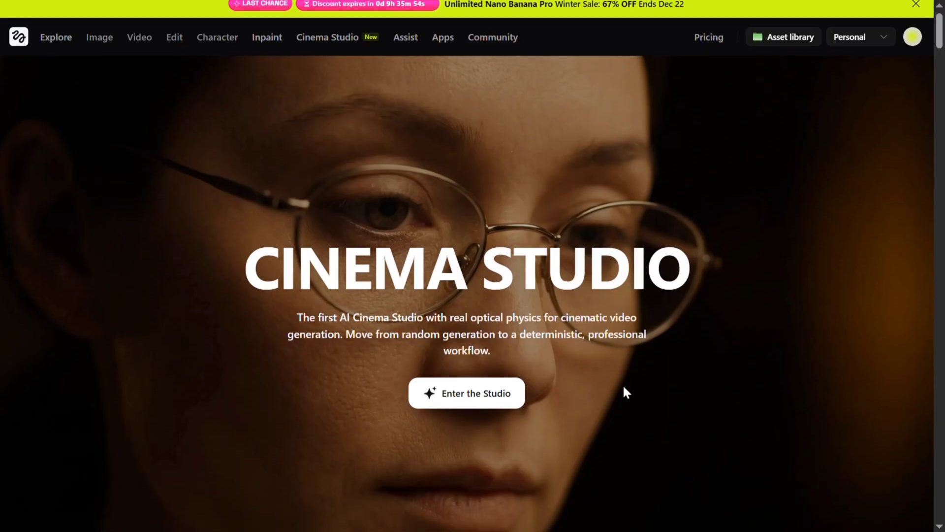
Page back through the community carousel to the Naruto Shippuden project and play its video.
{"action": "scroll", "coordinate": [623, 388], "scroll_direction": "down", "scroll_amount": 20}
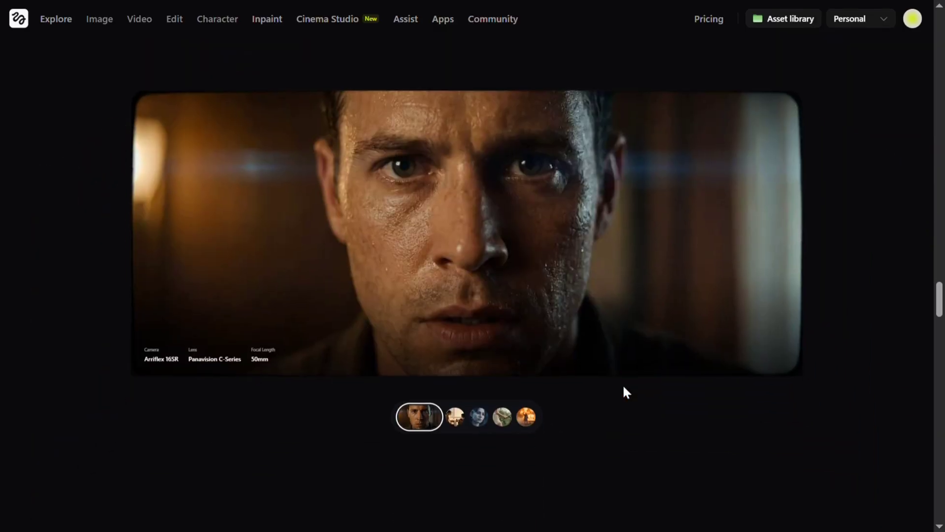
{"action": "scroll", "coordinate": [624, 387], "scroll_direction": "down", "scroll_amount": 18}
{"action": "scroll", "coordinate": [625, 391], "scroll_direction": "down", "scroll_amount": 12}
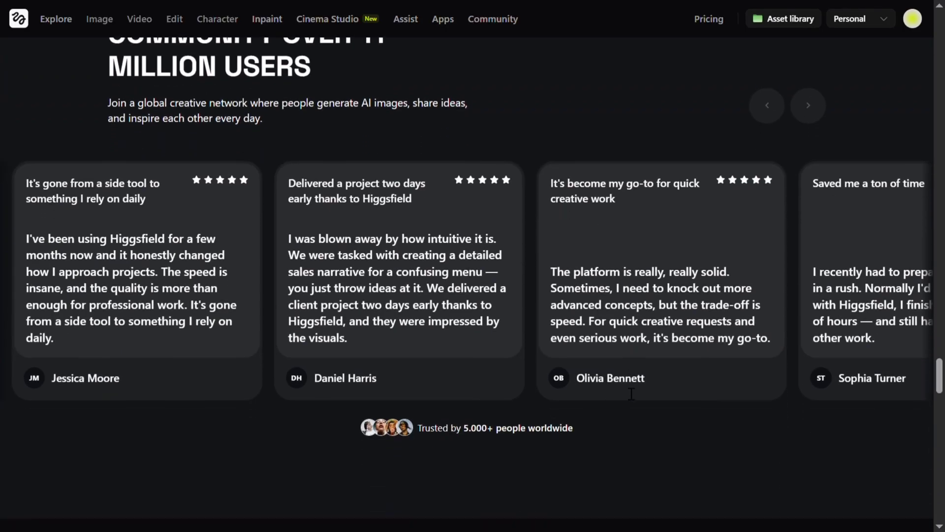
{"action": "scroll", "coordinate": [784, 376], "scroll_direction": "down", "scroll_amount": 10}
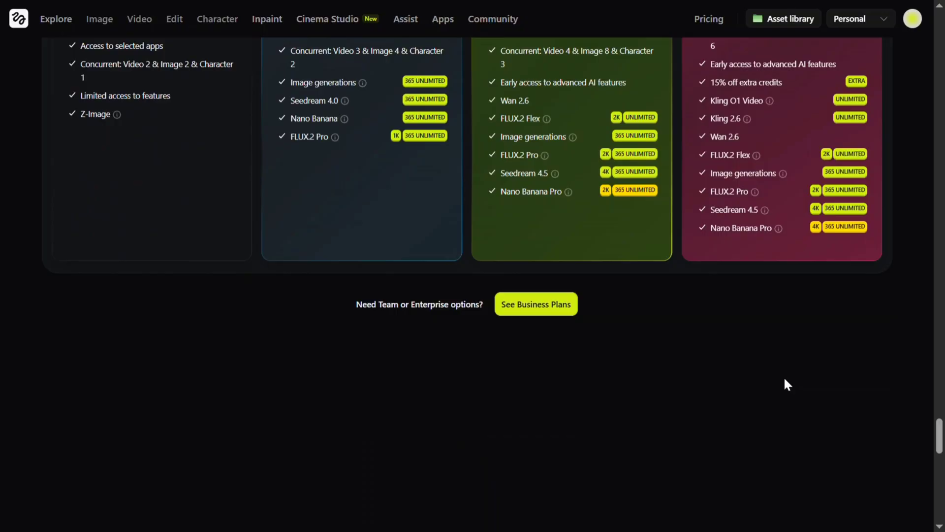
{"action": "scroll", "coordinate": [784, 376], "scroll_direction": "up", "scroll_amount": 20}
{"action": "scroll", "coordinate": [875, 82], "scroll_direction": "up", "scroll_amount": 15}
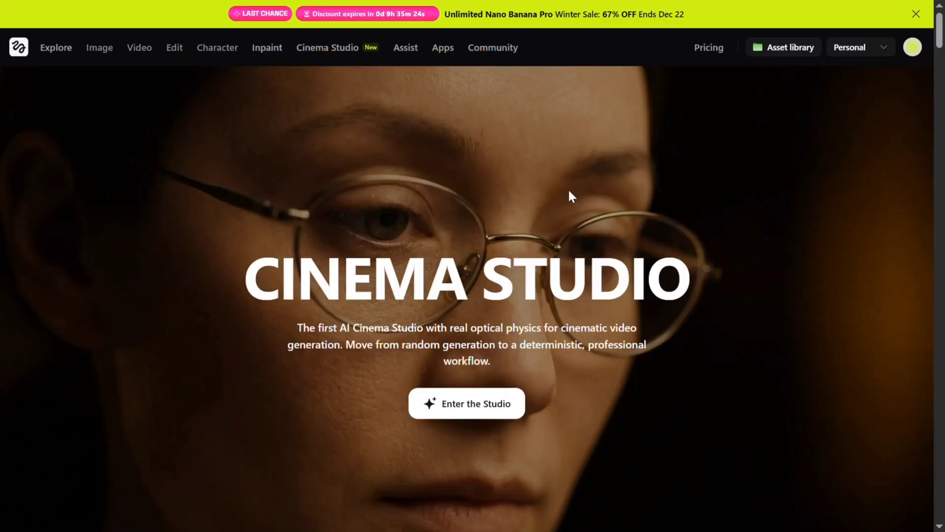
{"action": "left_click_drag", "start_coordinate": [295, 327], "coordinate": [470, 385]}
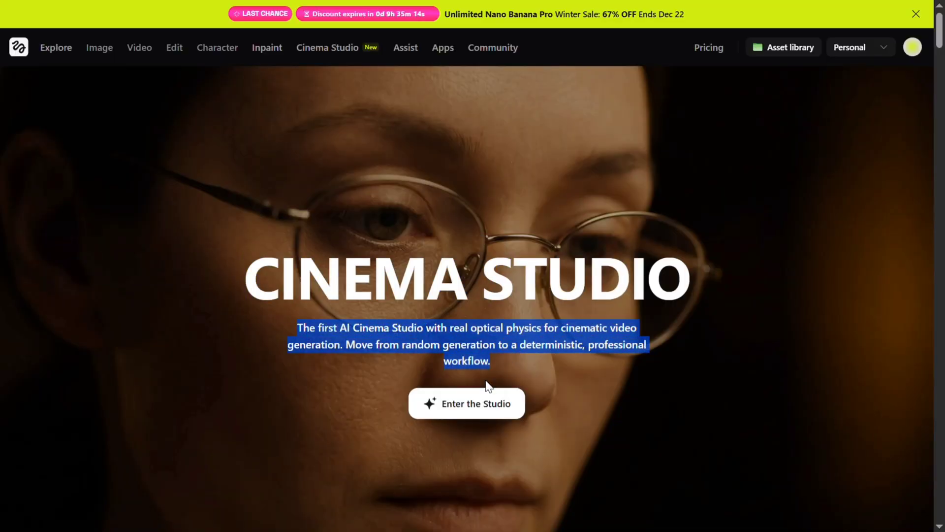
{"action": "scroll", "coordinate": [471, 385], "scroll_direction": "down", "scroll_amount": 15}
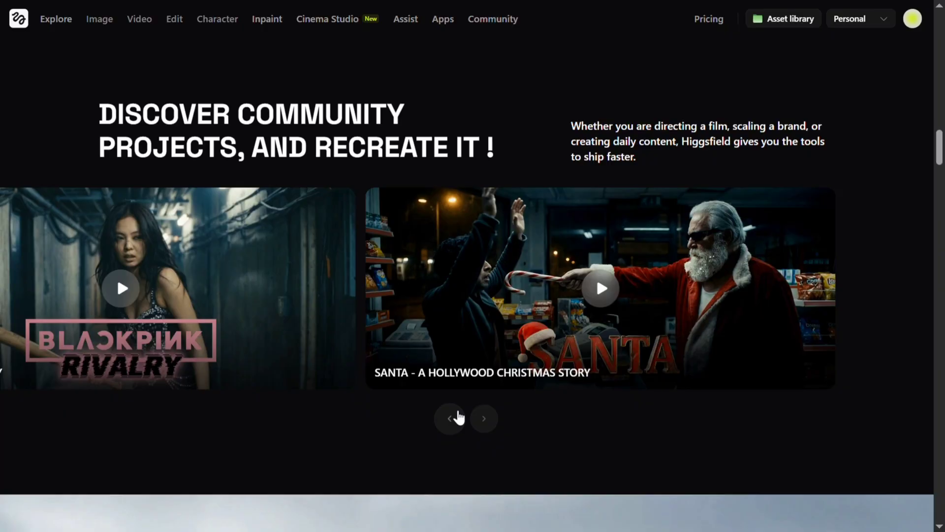
{"action": "left_click", "coordinate": [449, 418]}
{"action": "left_click", "coordinate": [449, 418]}
{"action": "left_click", "coordinate": [346, 297]}
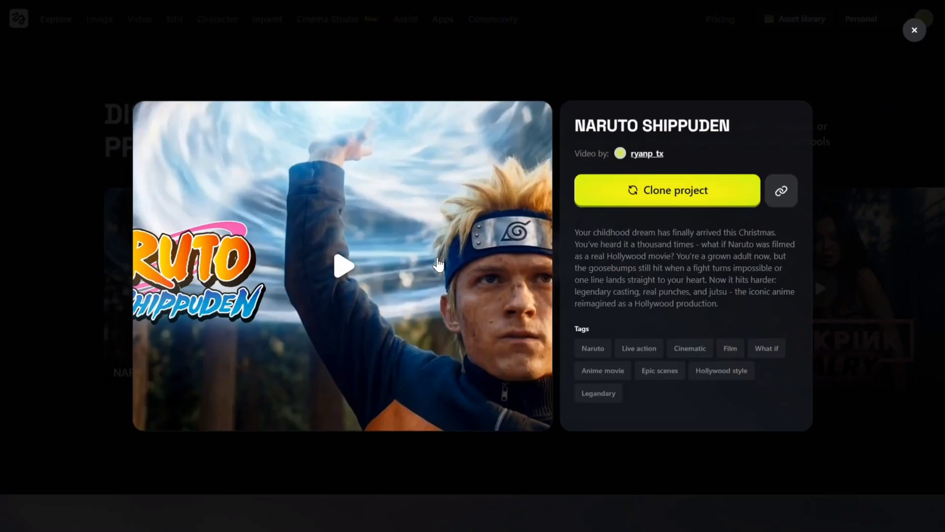
{"action": "left_click", "coordinate": [344, 265]}
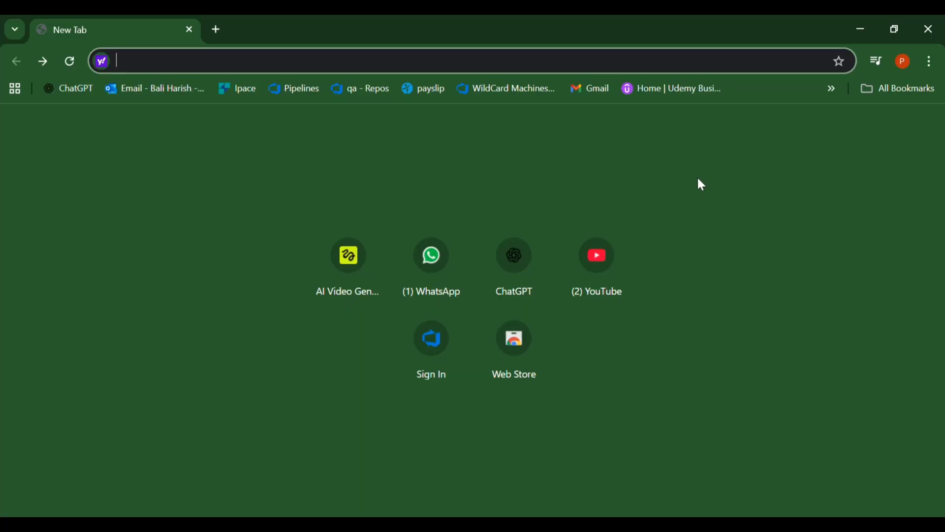
Search 'higgsfield ai' on Yahoo and open the higgsfield.ai result in a new tab.
{"action": "type", "text": "higgsfi"}
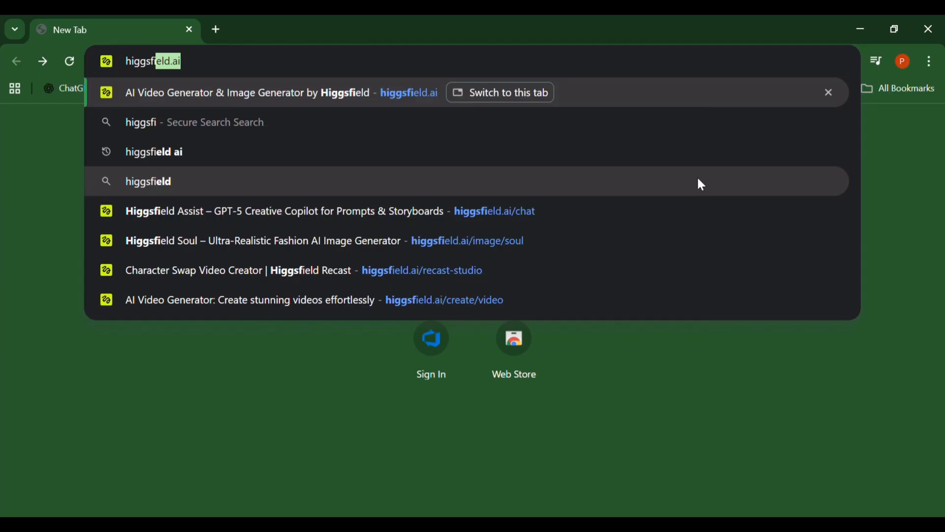
{"action": "type", "text": "eld ai"}
{"action": "key", "text": "Return"}
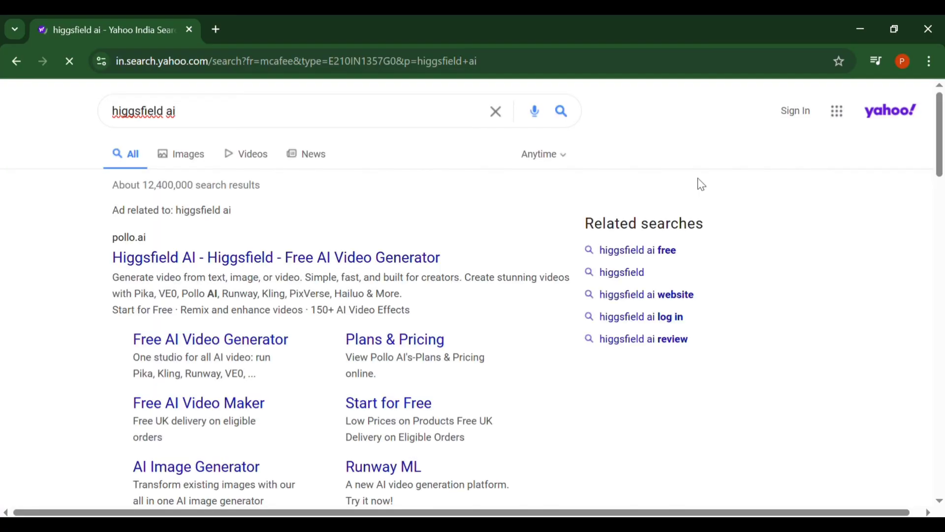
{"action": "scroll", "coordinate": [244, 273], "scroll_direction": "down", "scroll_amount": 8}
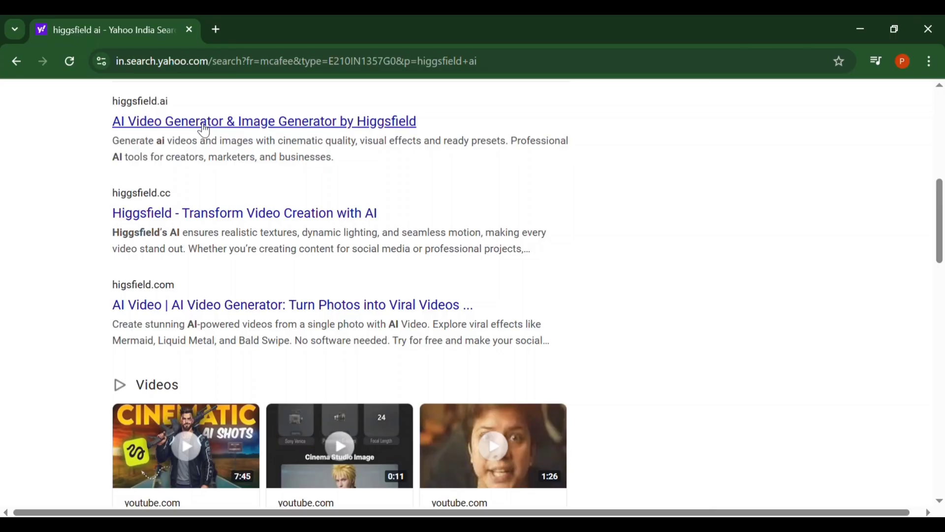
{"action": "left_click", "coordinate": [204, 124]}
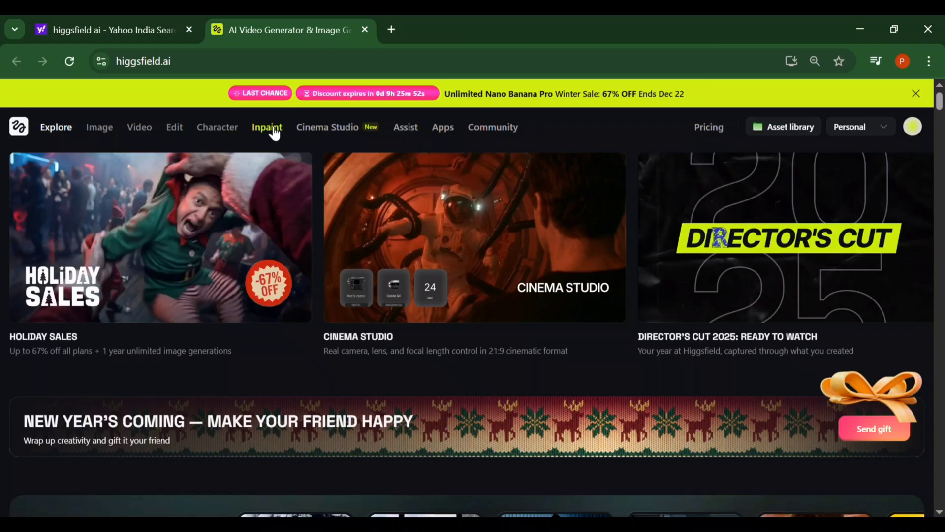
Go to the Cinema Studio page and switch the prompt bar from Image back to Video.
{"action": "scroll", "coordinate": [509, 424], "scroll_direction": "down", "scroll_amount": 6}
{"action": "scroll", "coordinate": [506, 417], "scroll_direction": "up", "scroll_amount": 6}
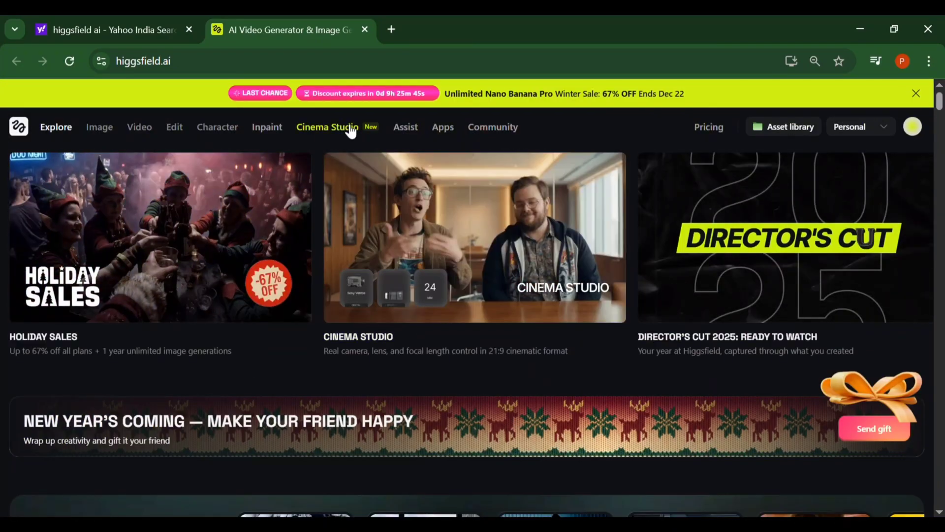
{"action": "left_click", "coordinate": [350, 129]}
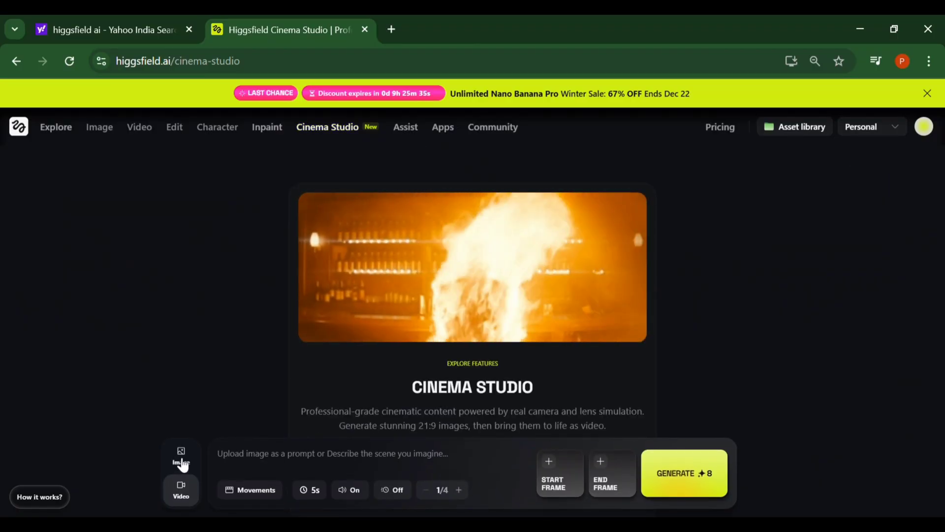
{"action": "left_click", "coordinate": [183, 464]}
{"action": "left_click", "coordinate": [181, 488]}
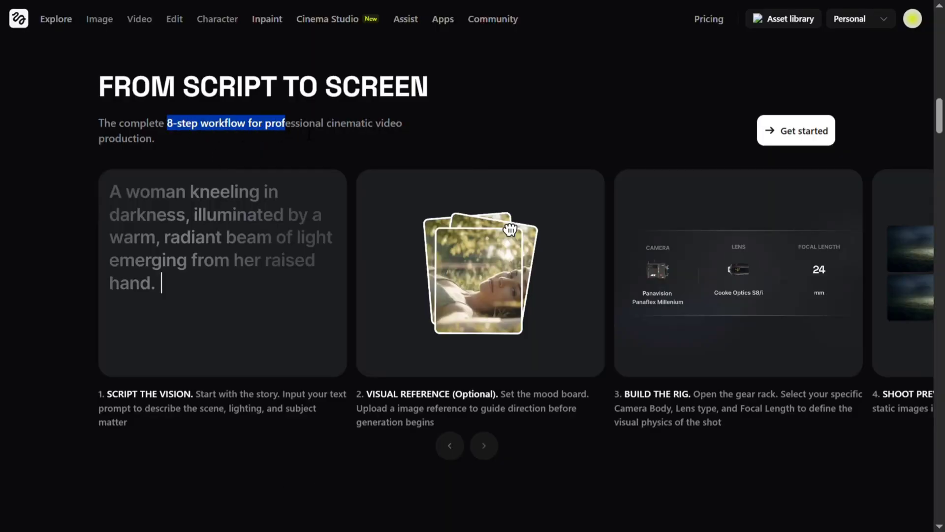
Advance the workflow carousel to cards 6–8: Bridge to Video, Direct Camera Motion and Generate.
{"action": "left_click", "coordinate": [200, 363]}
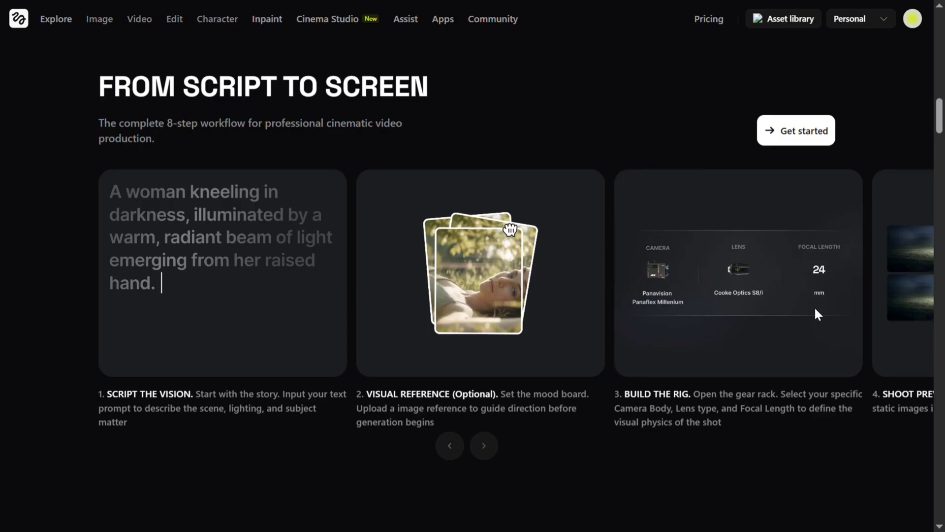
{"action": "left_click", "coordinate": [485, 458]}
{"action": "left_click", "coordinate": [485, 458]}
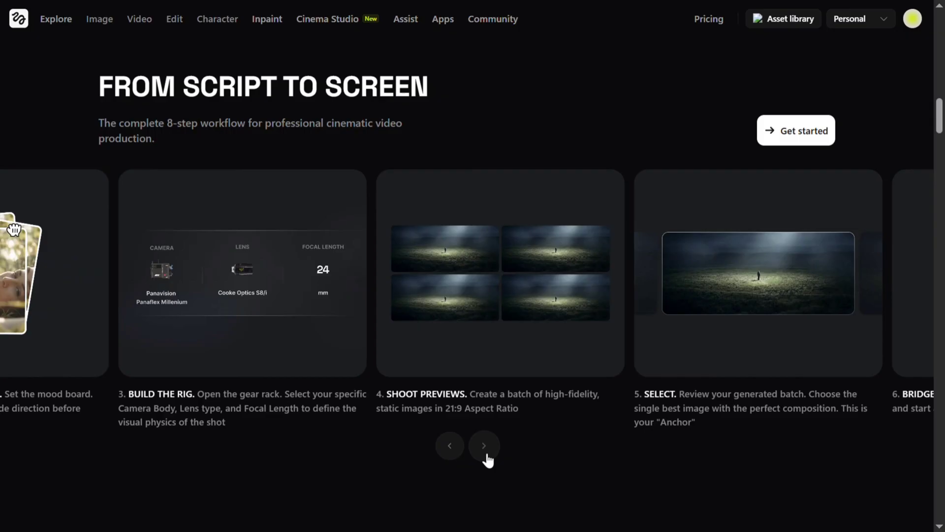
{"action": "left_click", "coordinate": [485, 458]}
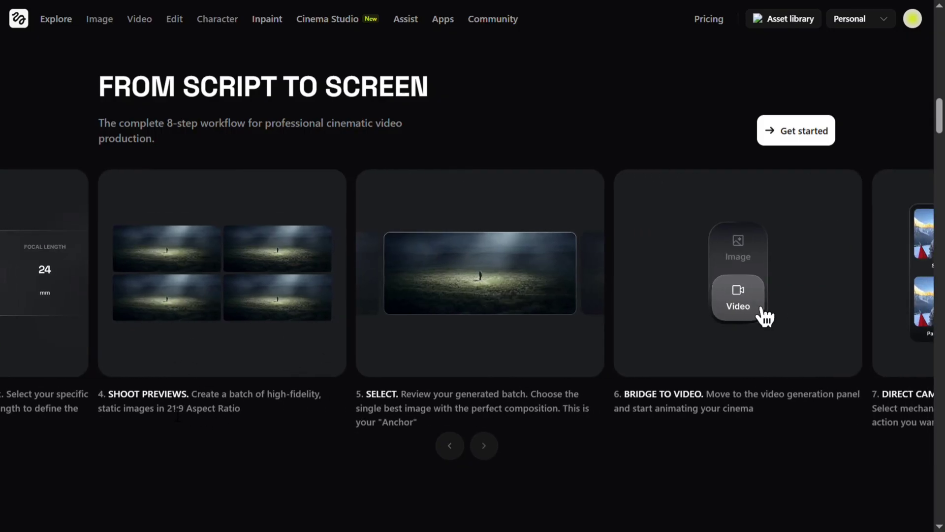
{"action": "left_click_drag", "start_coordinate": [173, 409], "coordinate": [167, 410]}
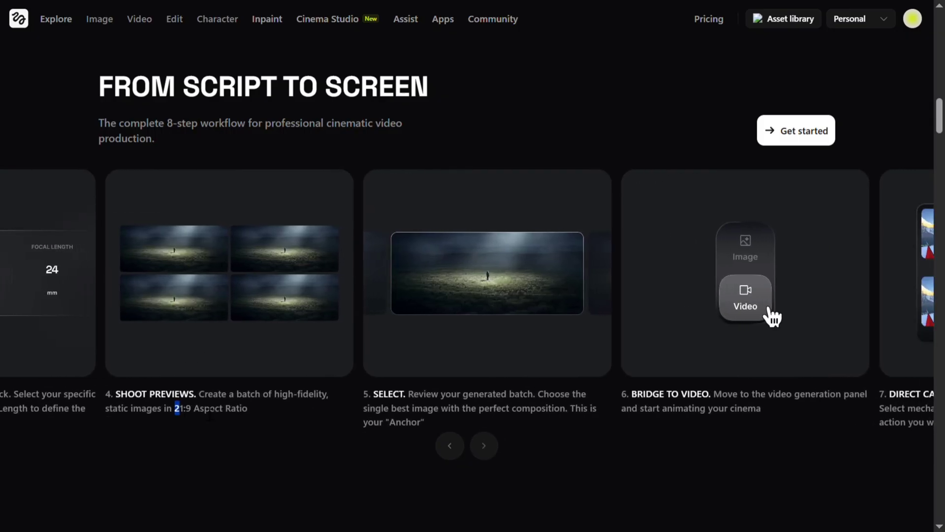
{"action": "left_click", "coordinate": [242, 409]}
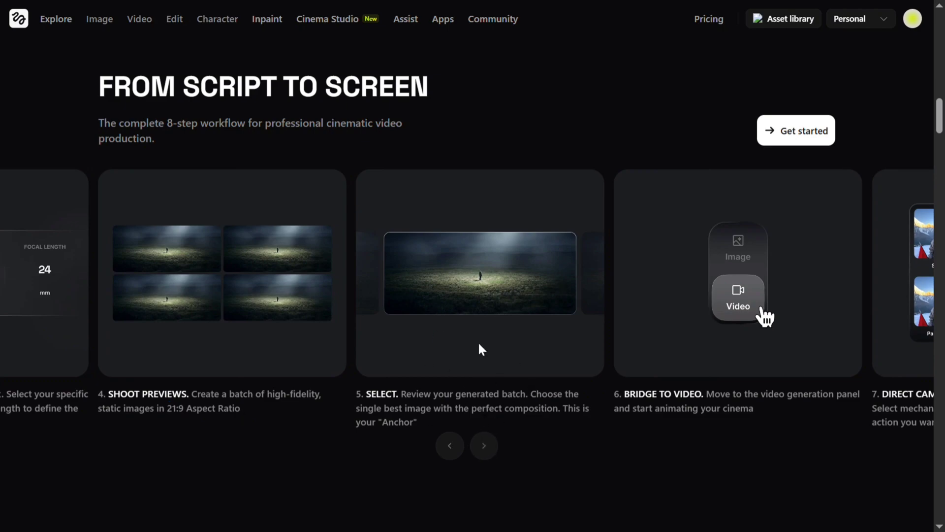
{"action": "left_click", "coordinate": [497, 451]}
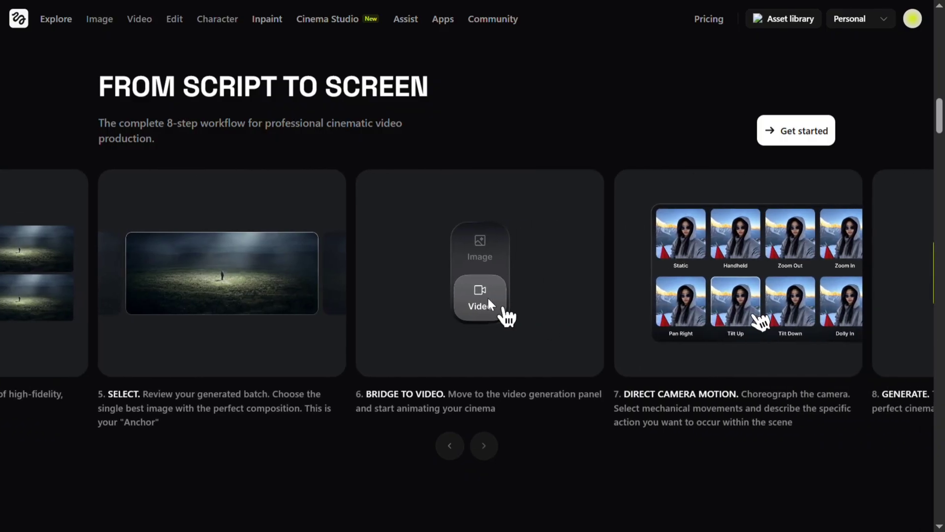
{"action": "left_click", "coordinate": [484, 446]}
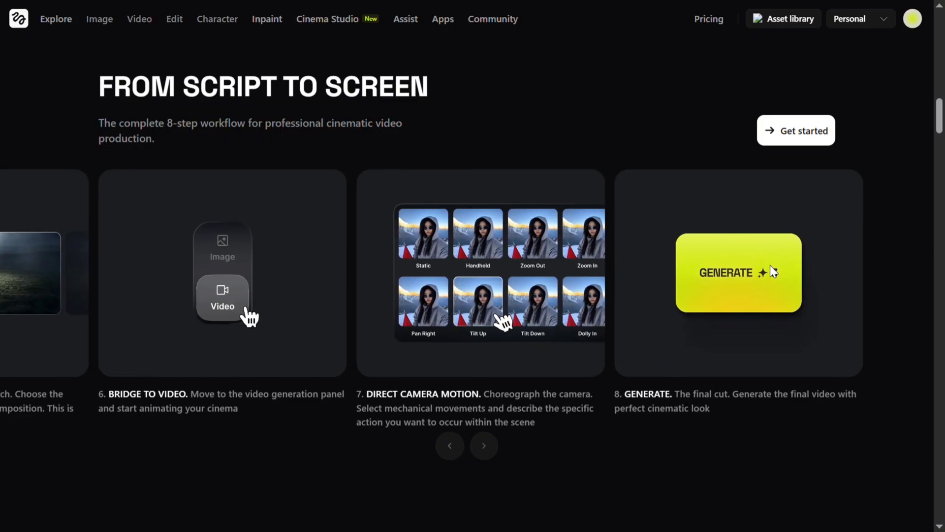
{"action": "scroll", "coordinate": [768, 291], "scroll_direction": "up", "scroll_amount": 1}
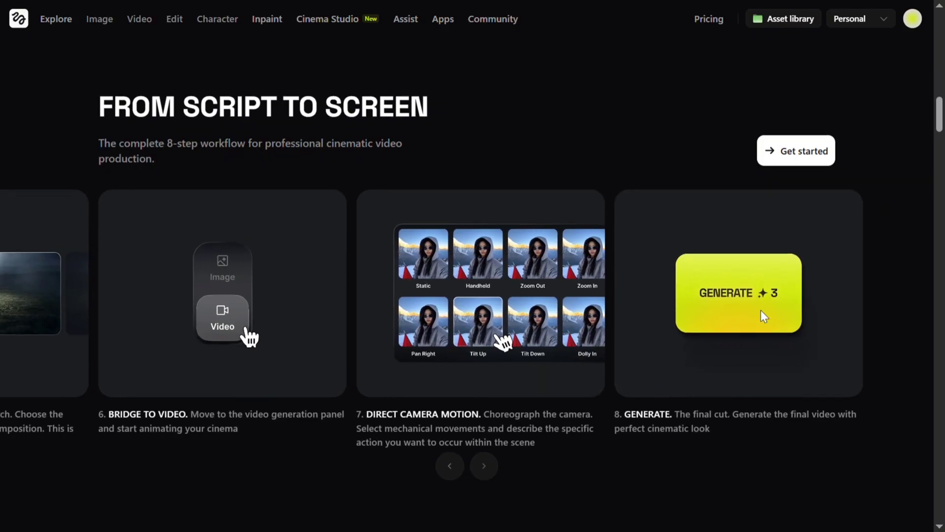
Open the Cinema Studio workspace in image generation mode.
{"action": "left_click", "coordinate": [786, 152]}
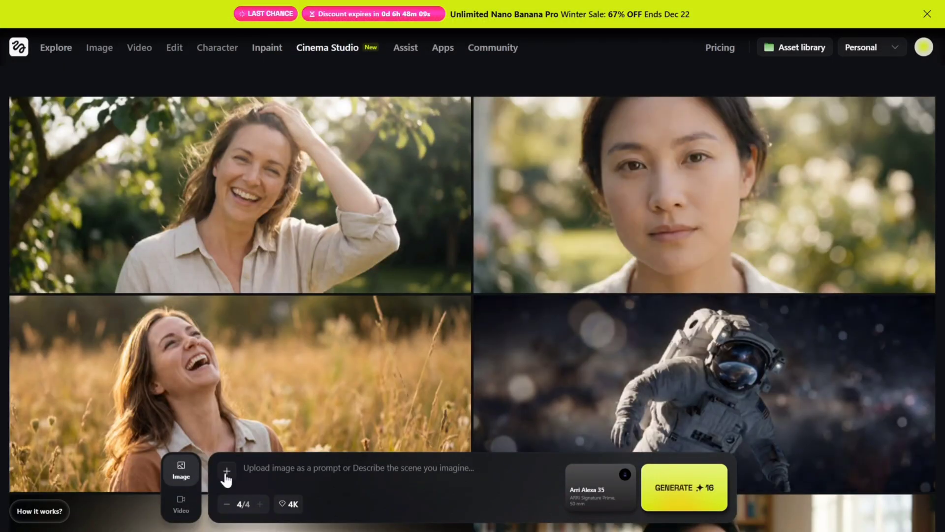
{"action": "left_click", "coordinate": [182, 504]}
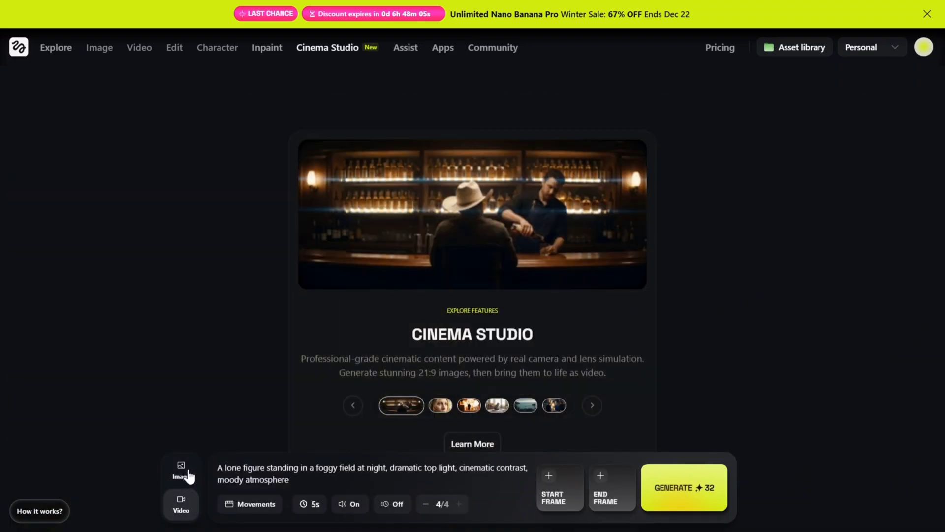
{"action": "left_click", "coordinate": [188, 476]}
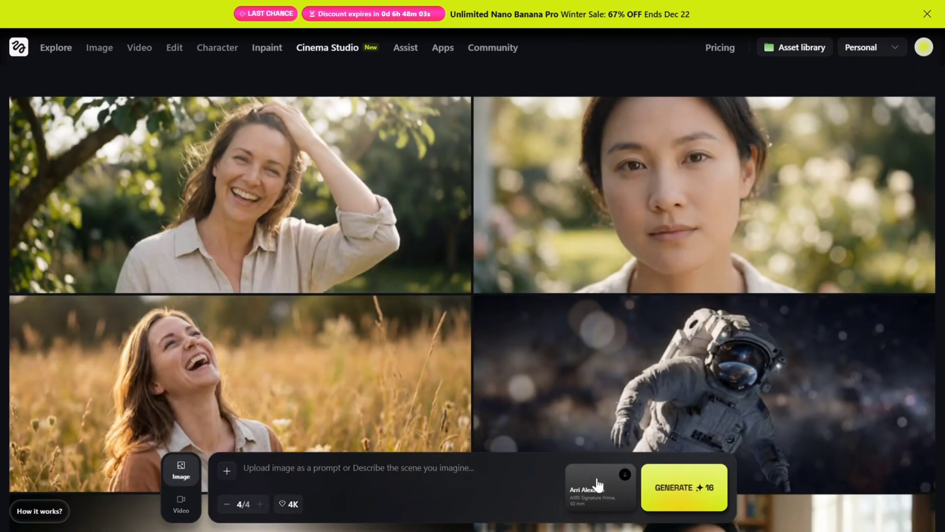
Choose the Arriflex 16SR camera with an ARRI Signature Prime lens at 50 mm.
{"action": "left_click", "coordinate": [600, 487]}
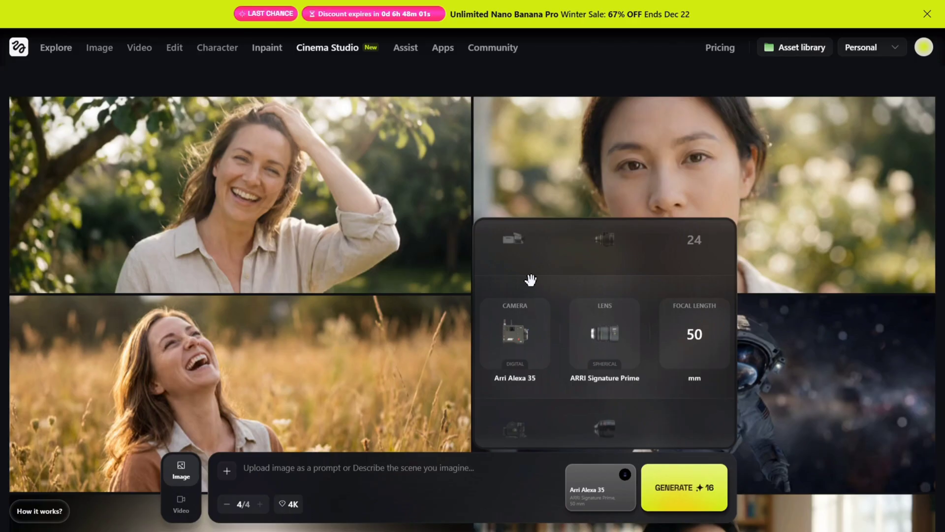
{"action": "scroll", "coordinate": [527, 349], "scroll_direction": "down", "scroll_amount": 1}
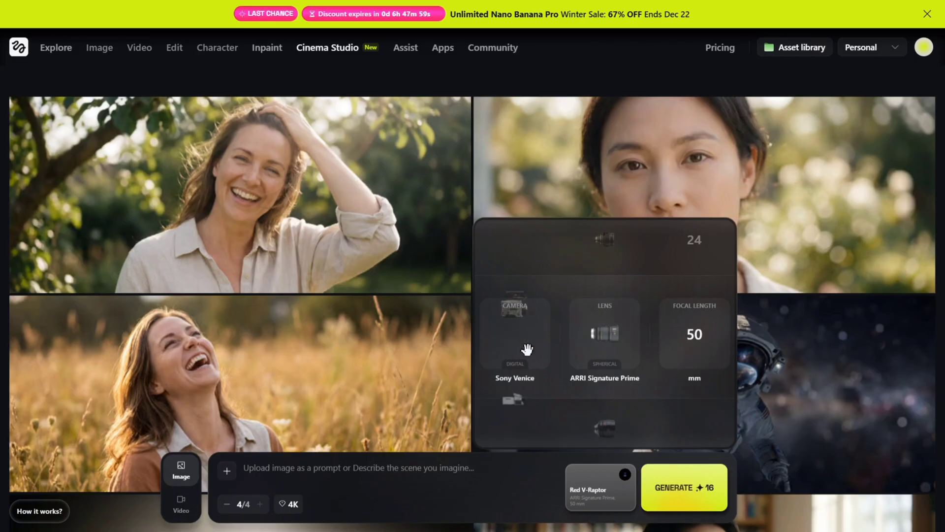
{"action": "scroll", "coordinate": [528, 387], "scroll_direction": "down", "scroll_amount": 1}
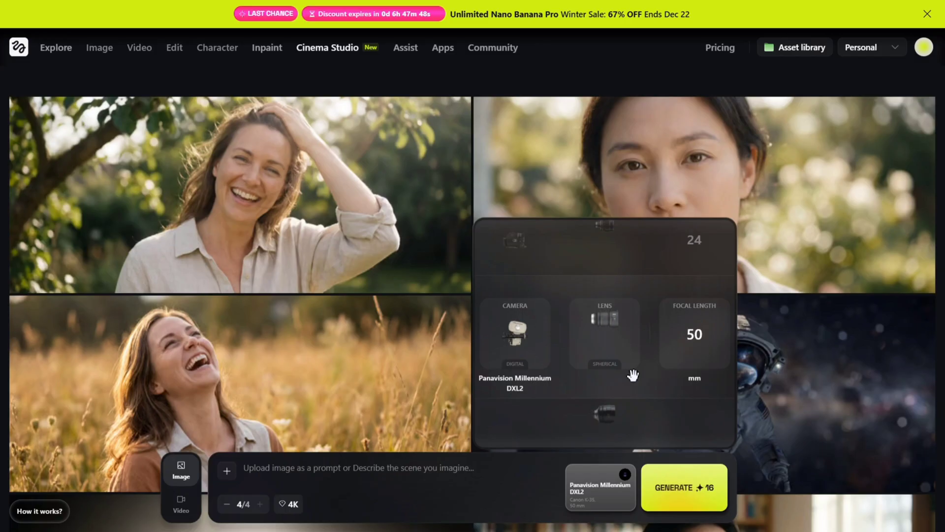
{"action": "scroll", "coordinate": [634, 375], "scroll_direction": "down", "scroll_amount": 1}
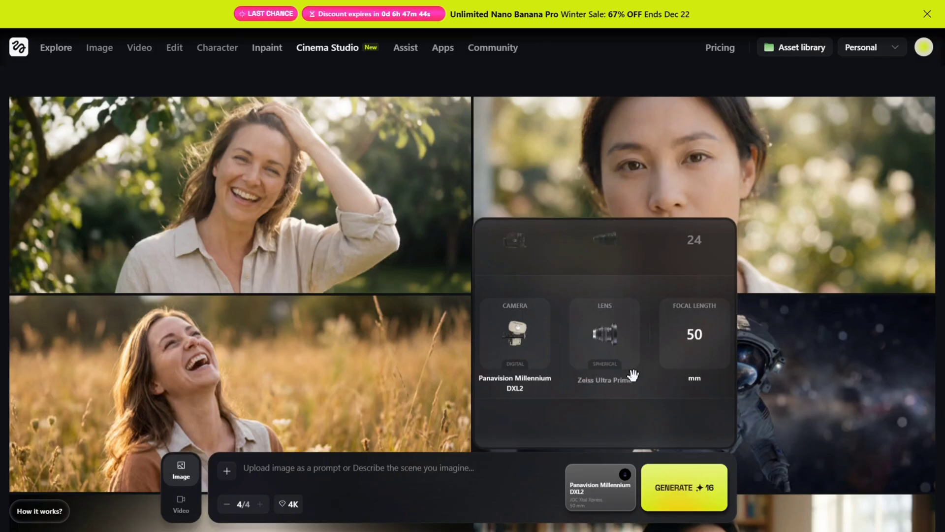
{"action": "scroll", "coordinate": [634, 375], "scroll_direction": "up", "scroll_amount": 1}
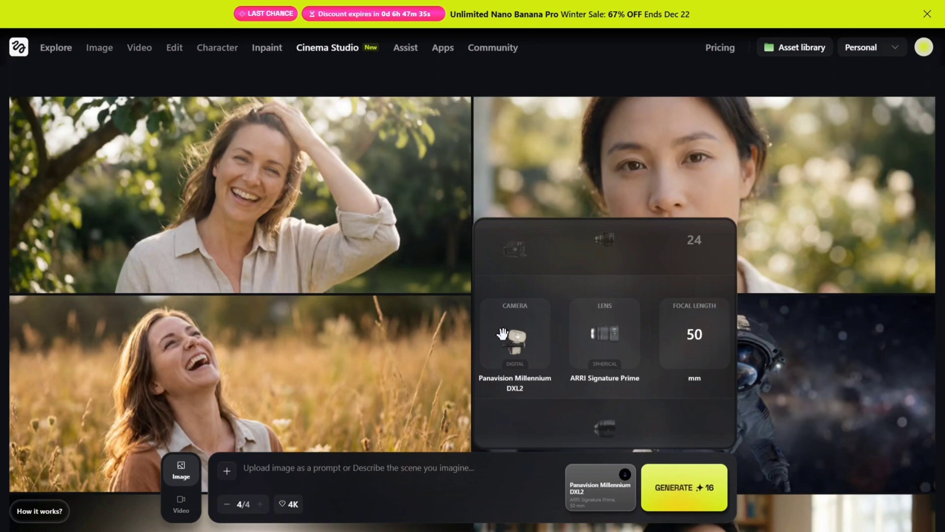
{"action": "scroll", "coordinate": [503, 334], "scroll_direction": "up", "scroll_amount": 1}
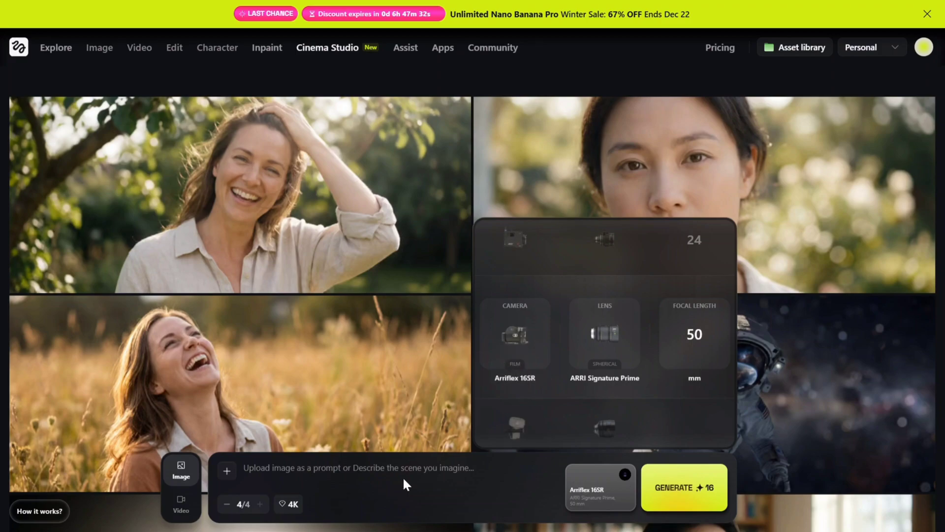
Paste the night-racing hypercar prompt, keep 4K resolution, and generate four images.
{"action": "left_click", "coordinate": [408, 480]}
{"action": "key", "text": "ctrl+v"}
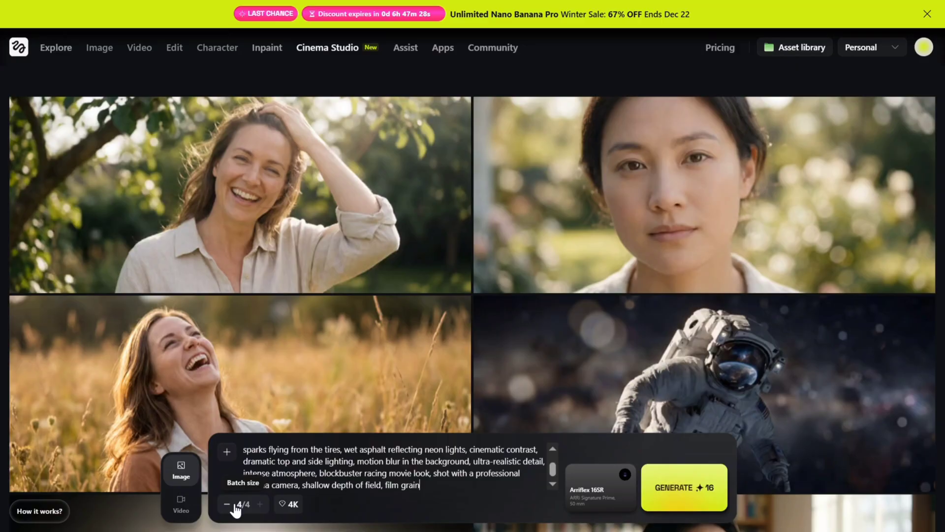
{"action": "left_click", "coordinate": [292, 505]}
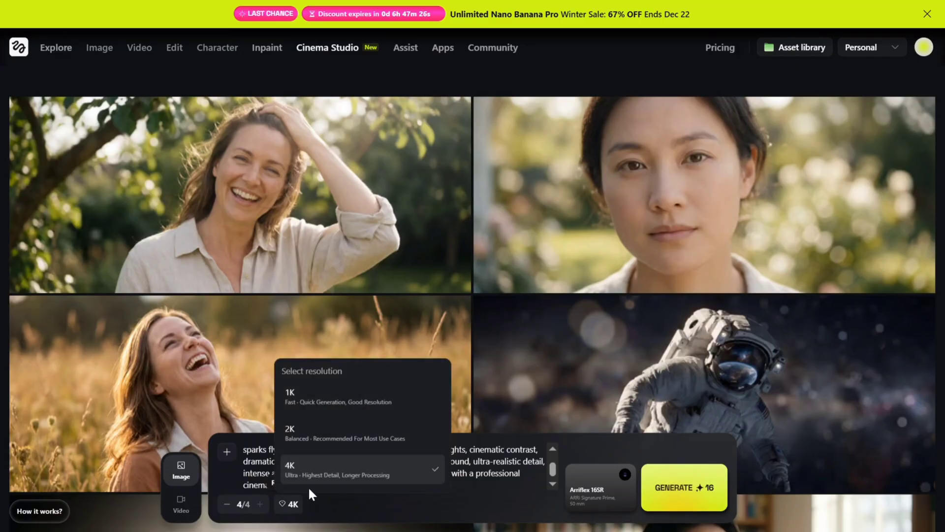
{"action": "left_click", "coordinate": [227, 506]}
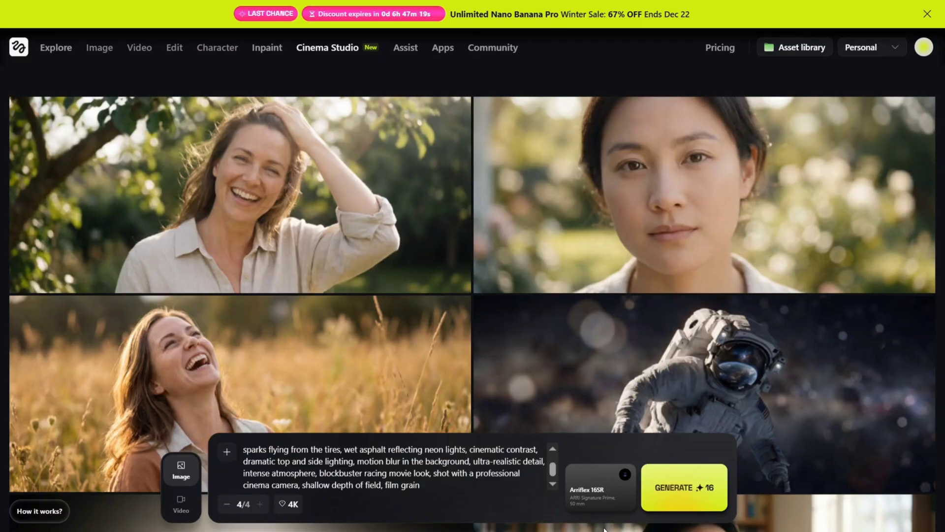
{"action": "left_click", "coordinate": [703, 488]}
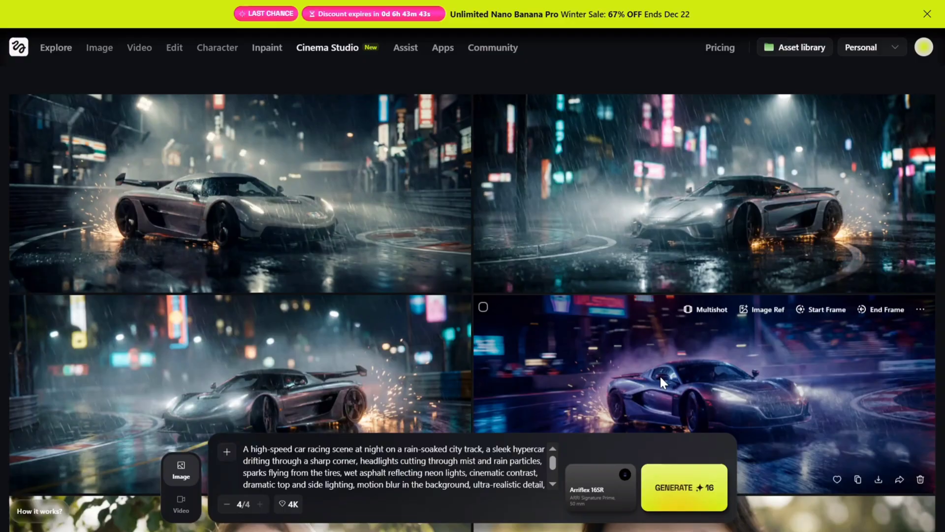
{"action": "scroll", "coordinate": [661, 379], "scroll_direction": "down", "scroll_amount": 2}
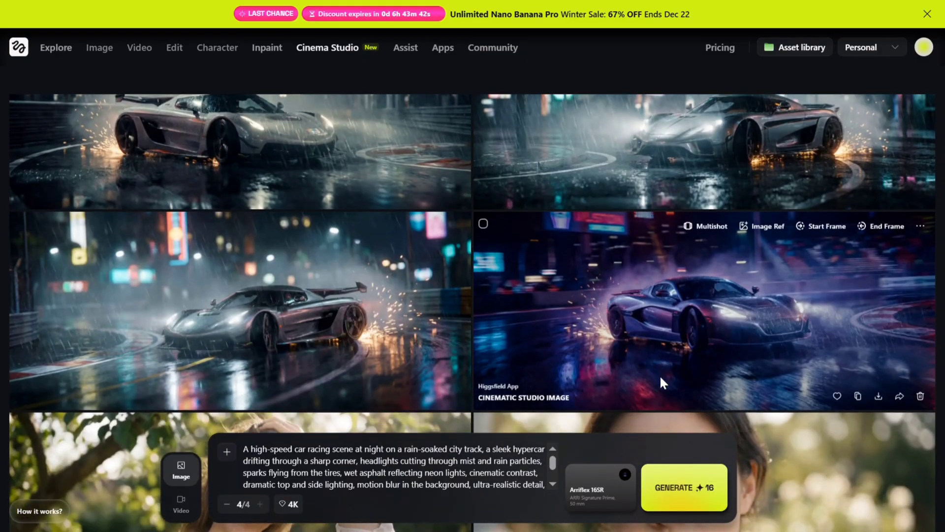
{"action": "left_click", "coordinate": [653, 333]}
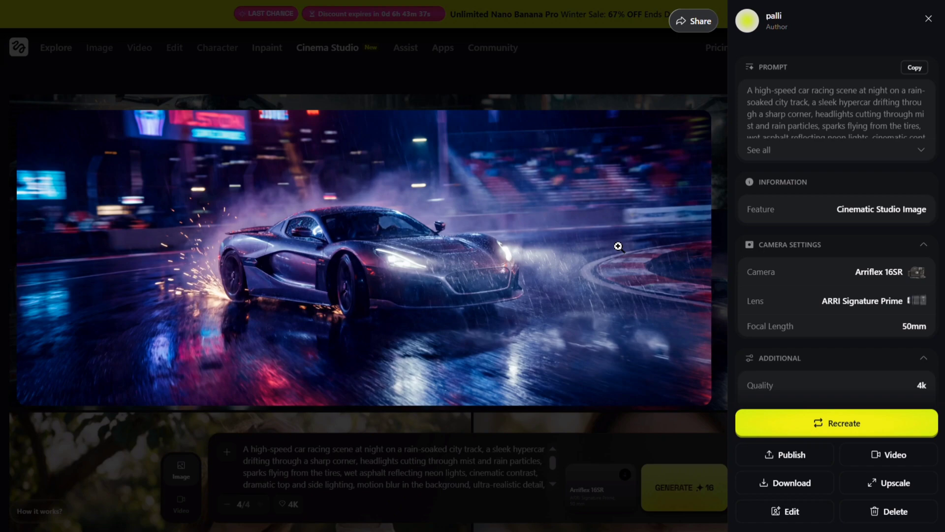
{"action": "scroll", "coordinate": [798, 371], "scroll_direction": "down", "scroll_amount": 1}
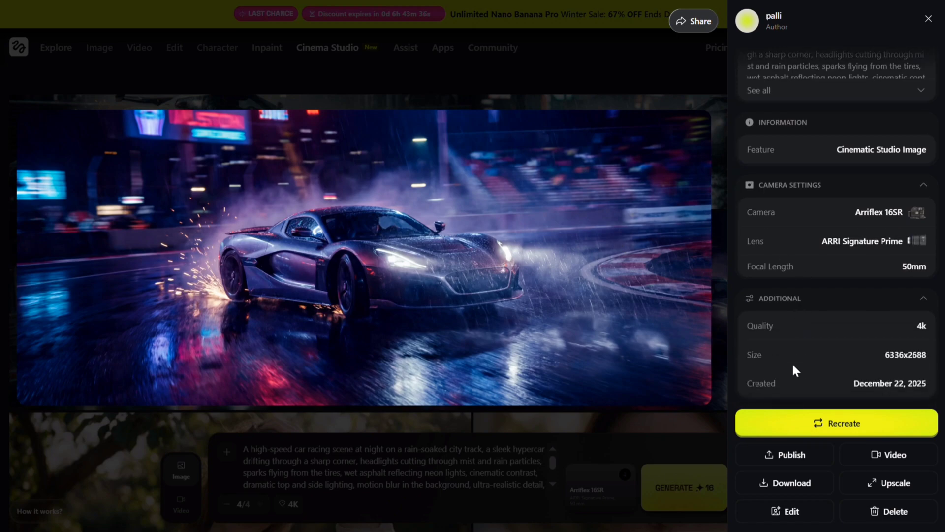
{"action": "left_click", "coordinate": [932, 19]}
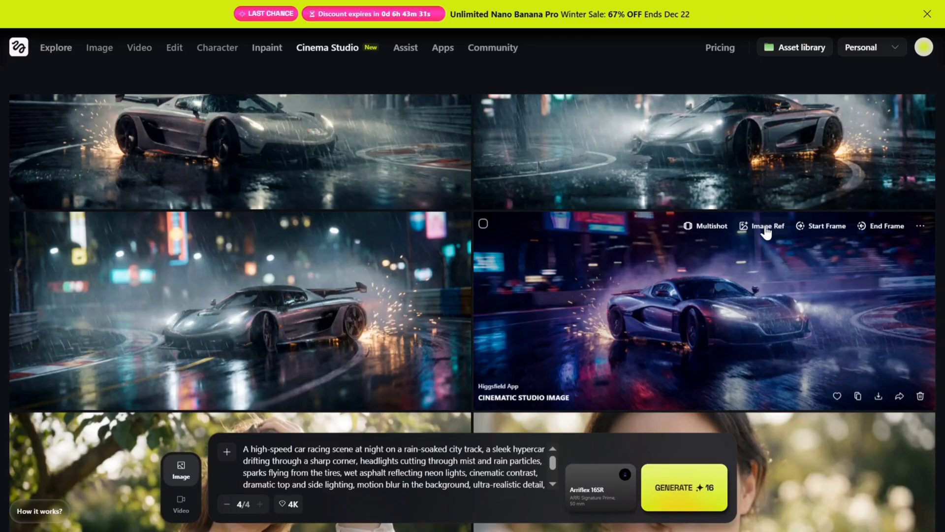
Load the car image as start frame, clear the prompt, and set duration to 10 seconds.
{"action": "left_click", "coordinate": [816, 231]}
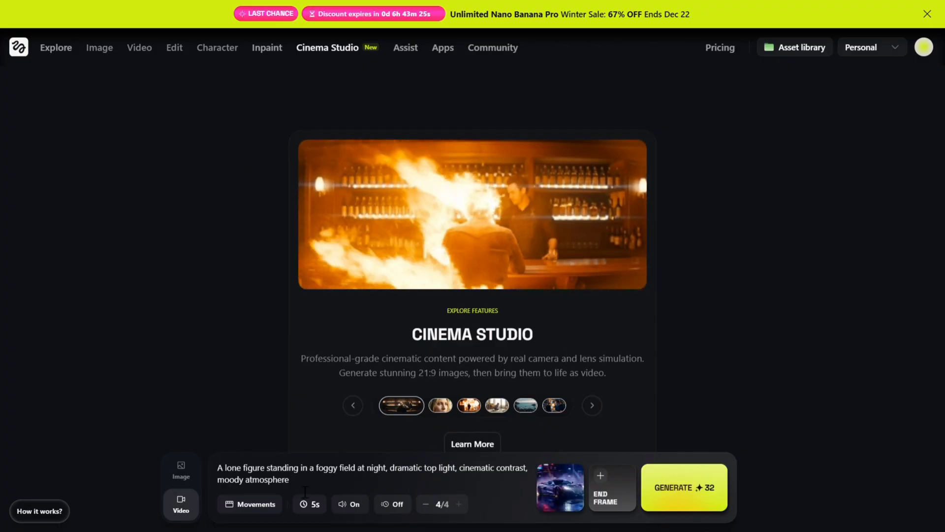
{"action": "left_click_drag", "start_coordinate": [289, 480], "coordinate": [217, 468]}
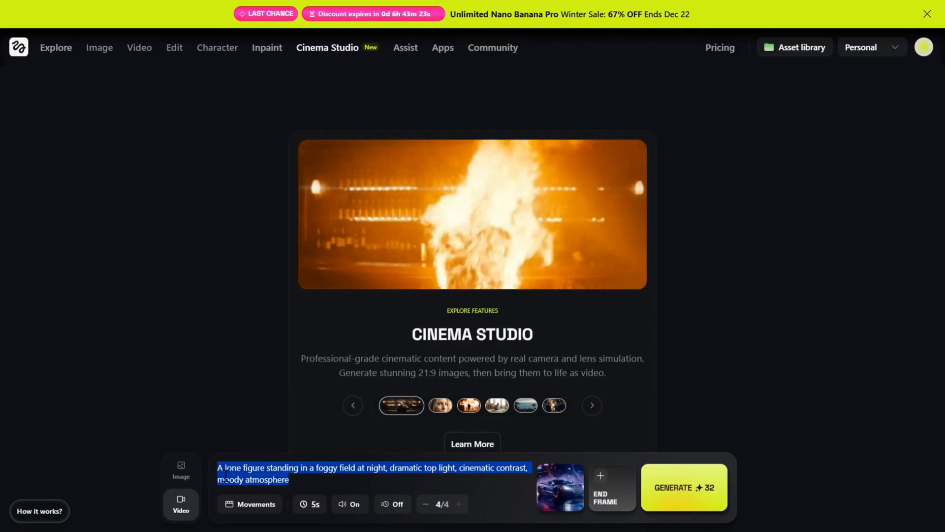
{"action": "key", "text": "BackSpace"}
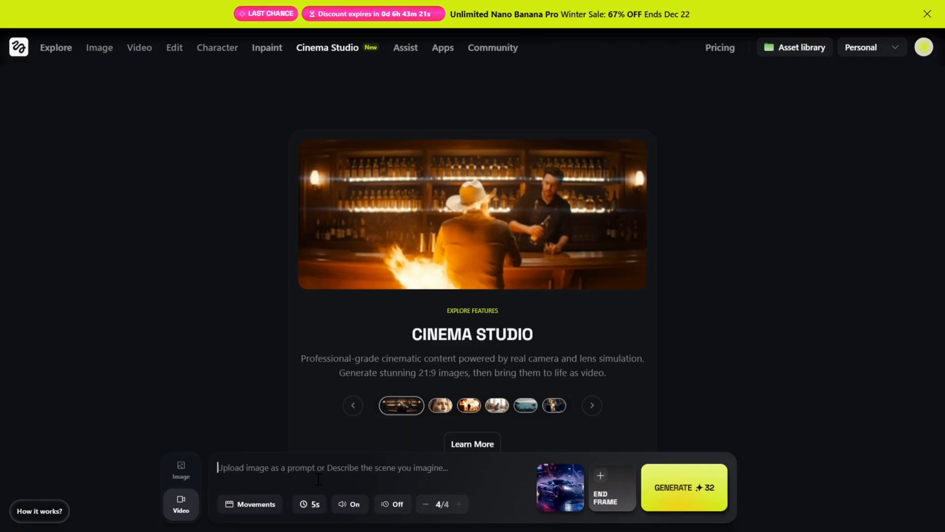
{"action": "left_click", "coordinate": [315, 505]}
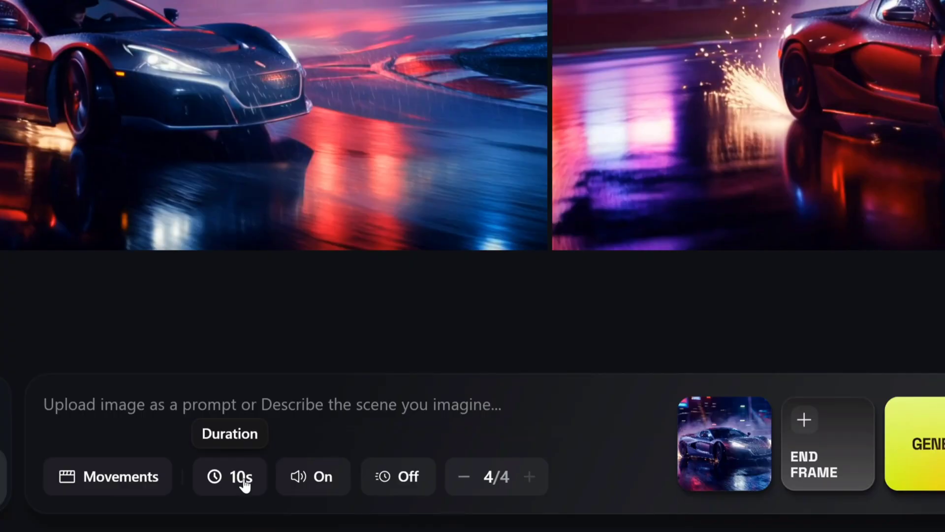
{"action": "left_click", "coordinate": [241, 480]}
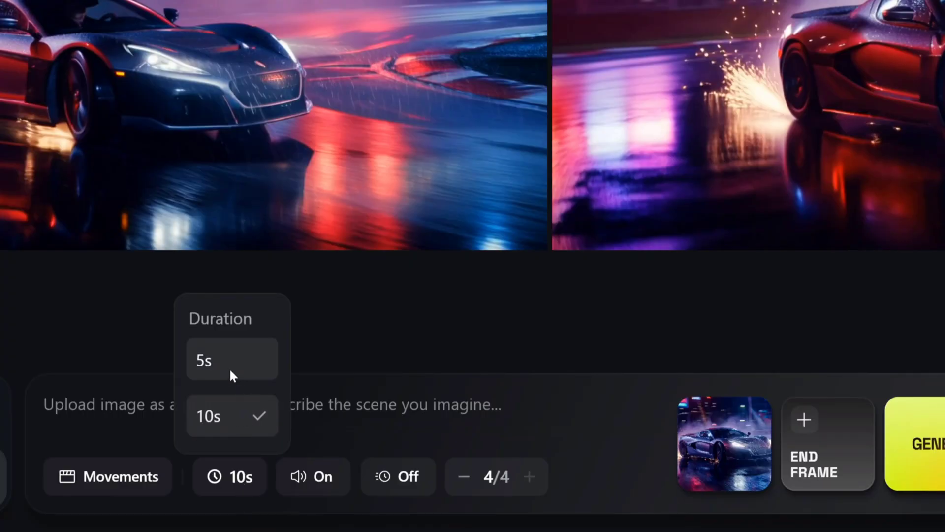
{"action": "left_click", "coordinate": [328, 474]}
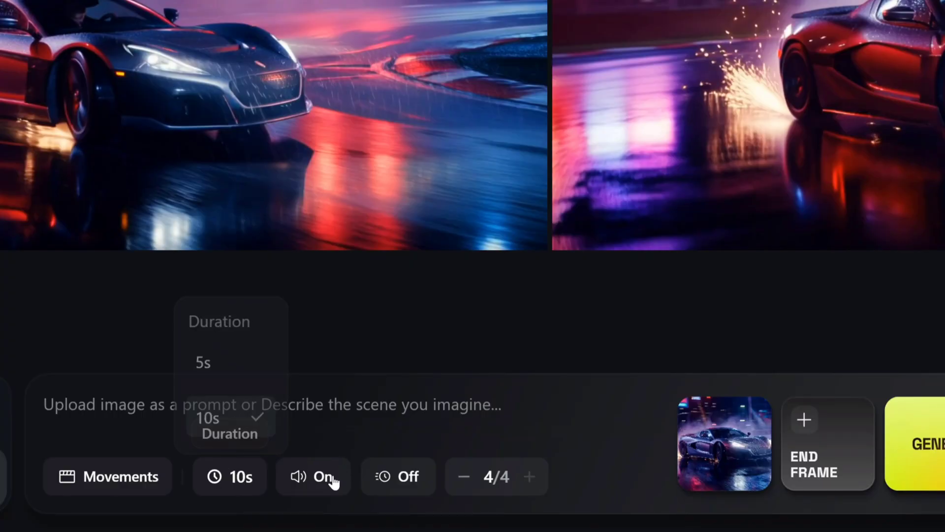
{"action": "left_click", "coordinate": [402, 485]}
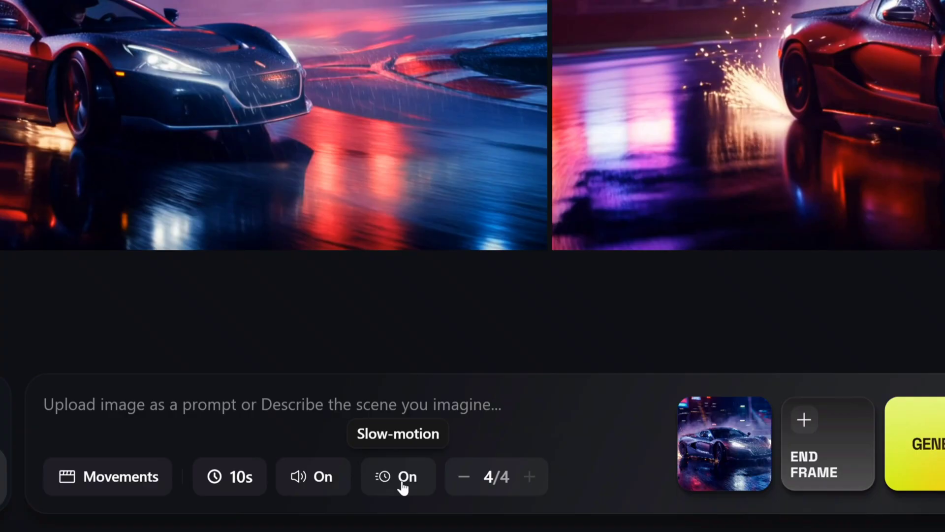
{"action": "left_click", "coordinate": [403, 486]}
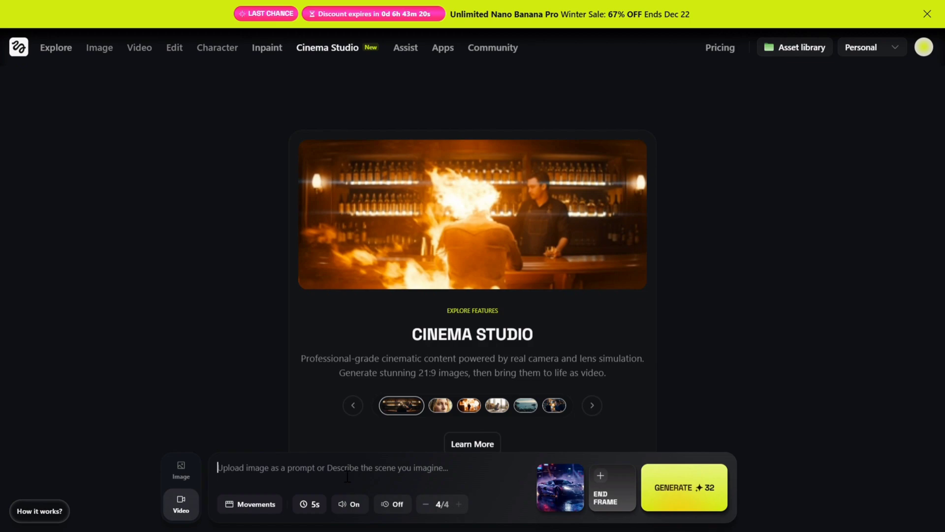
Apply the Camera follows movement and set the video duration to 10 seconds.
{"action": "left_click", "coordinate": [258, 505]}
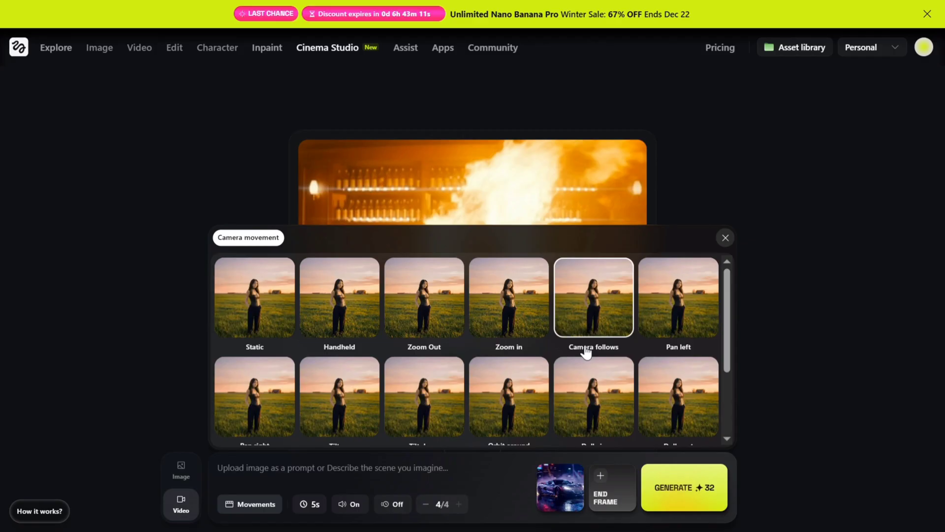
{"action": "scroll", "coordinate": [591, 340], "scroll_direction": "down", "scroll_amount": 1}
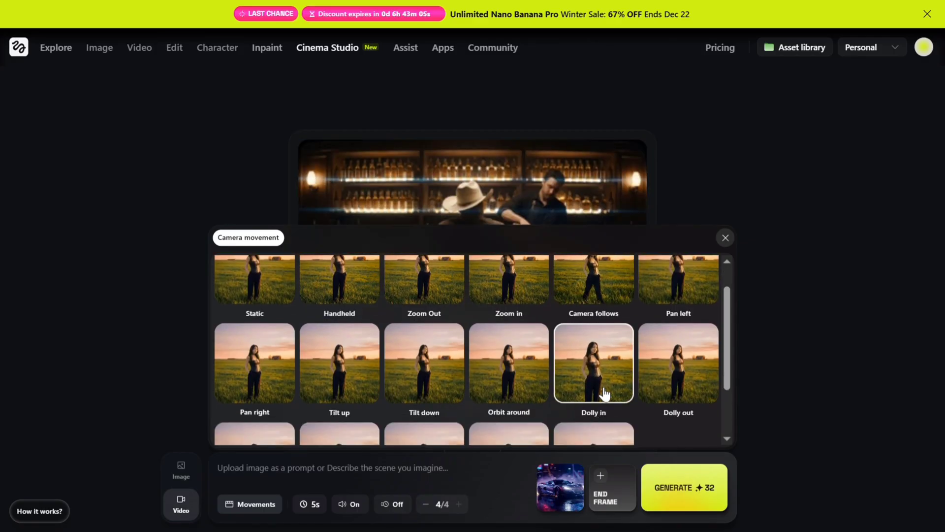
{"action": "scroll", "coordinate": [634, 412], "scroll_direction": "down", "scroll_amount": 2}
{"action": "scroll", "coordinate": [633, 412], "scroll_direction": "up", "scroll_amount": 3}
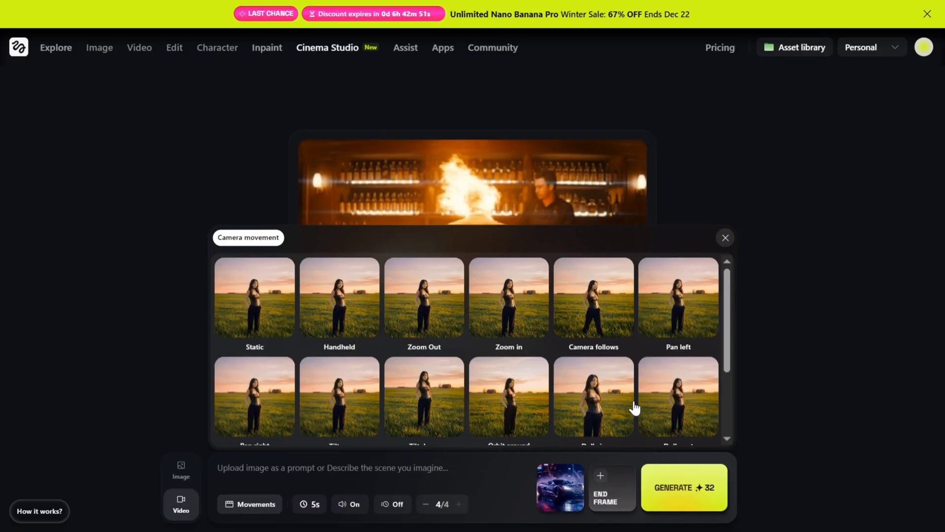
{"action": "left_click", "coordinate": [621, 330]}
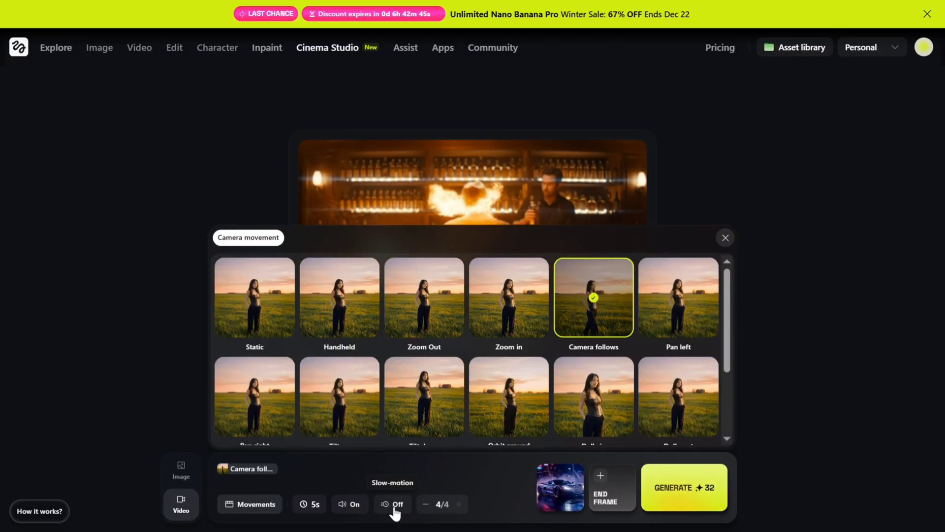
{"action": "left_click", "coordinate": [319, 504]}
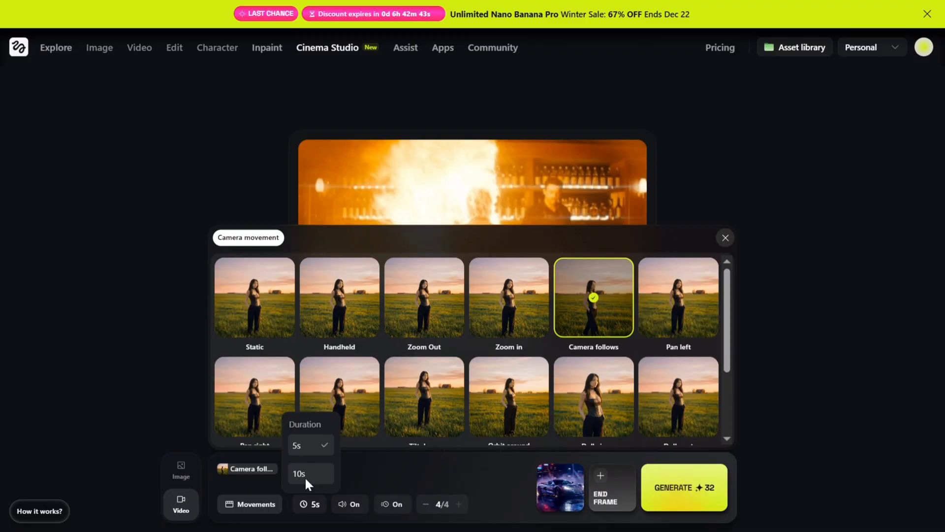
{"action": "left_click", "coordinate": [305, 477]}
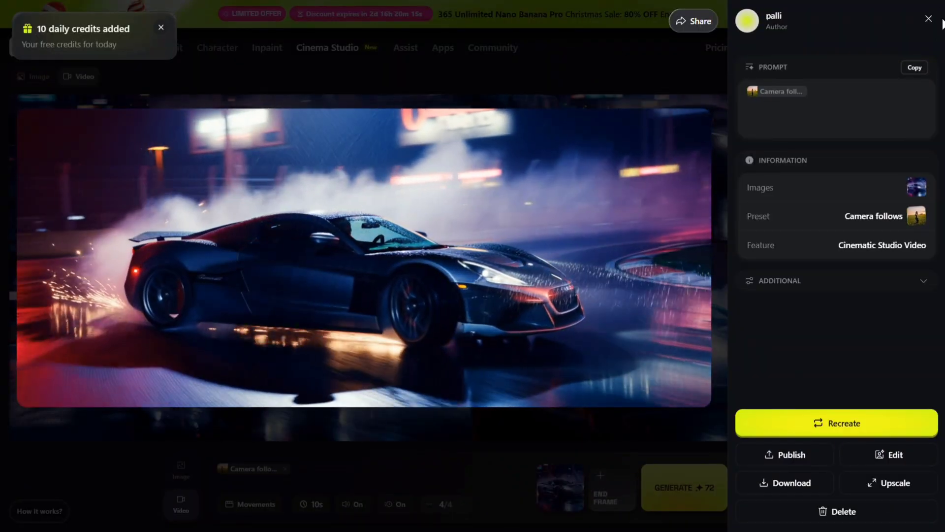
Watch the bottom-right Camera follows car video full screen, then return to the grid.
{"action": "left_click", "coordinate": [929, 18]}
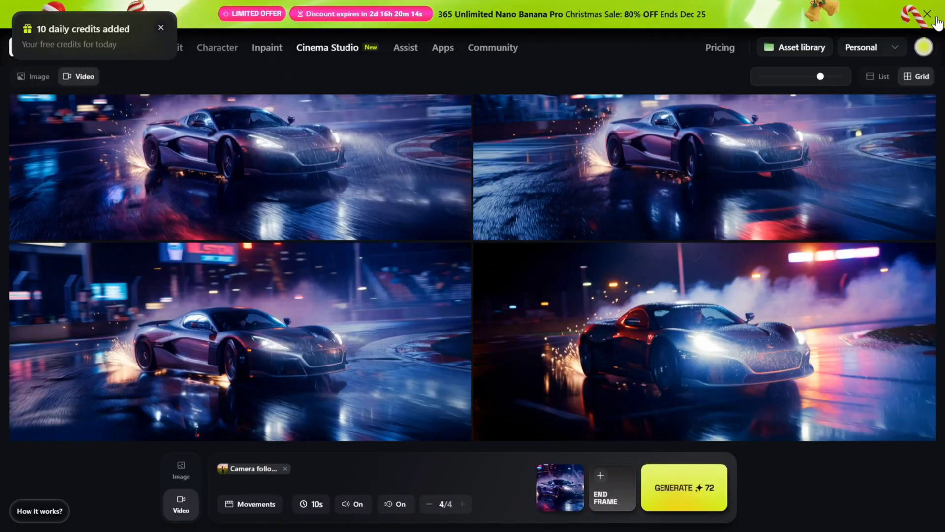
{"action": "left_click", "coordinate": [719, 321]}
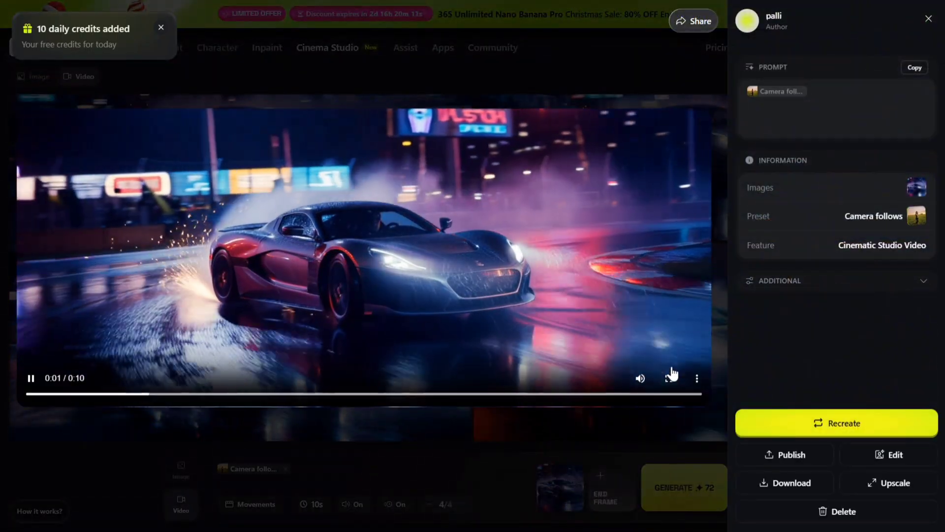
{"action": "left_click", "coordinate": [671, 378]}
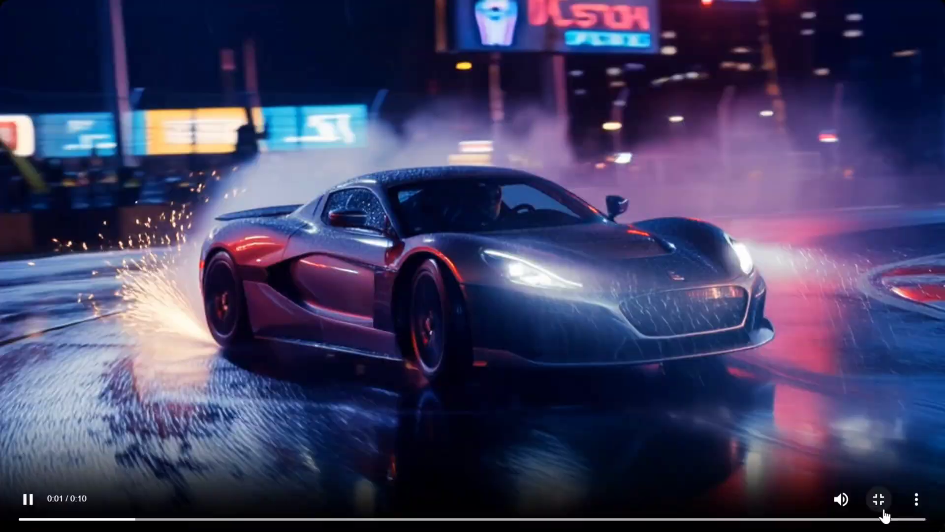
{"action": "left_click", "coordinate": [883, 512]}
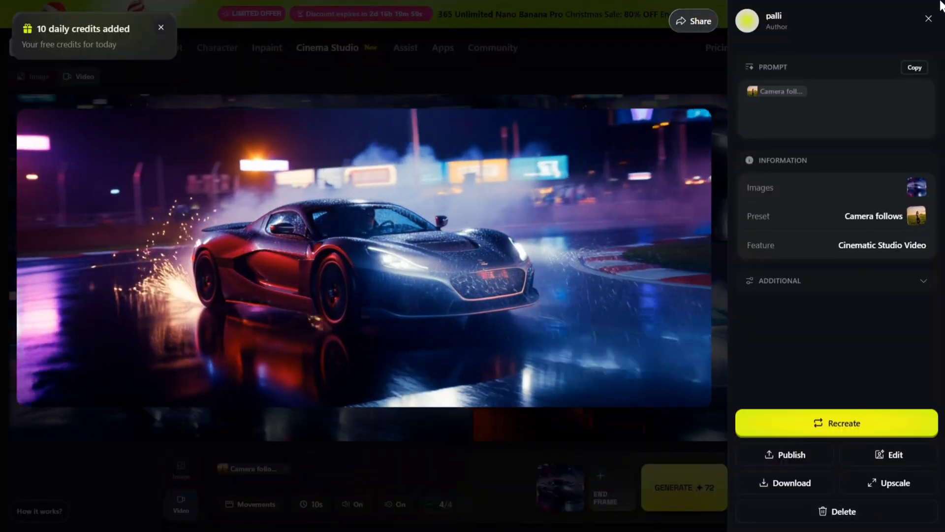
{"action": "left_click", "coordinate": [929, 18]}
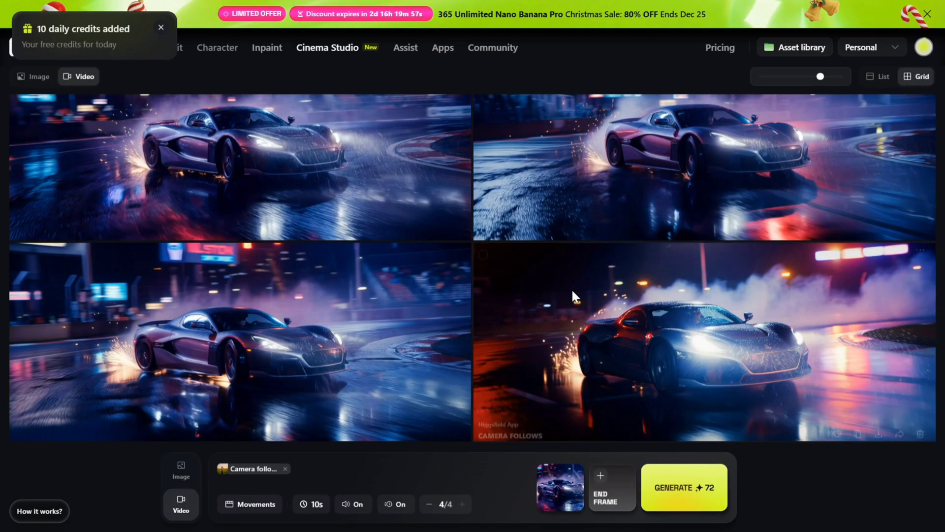
Check the bottom-left car video's size and creation date, then play it full screen and exit.
{"action": "left_click", "coordinate": [364, 351]}
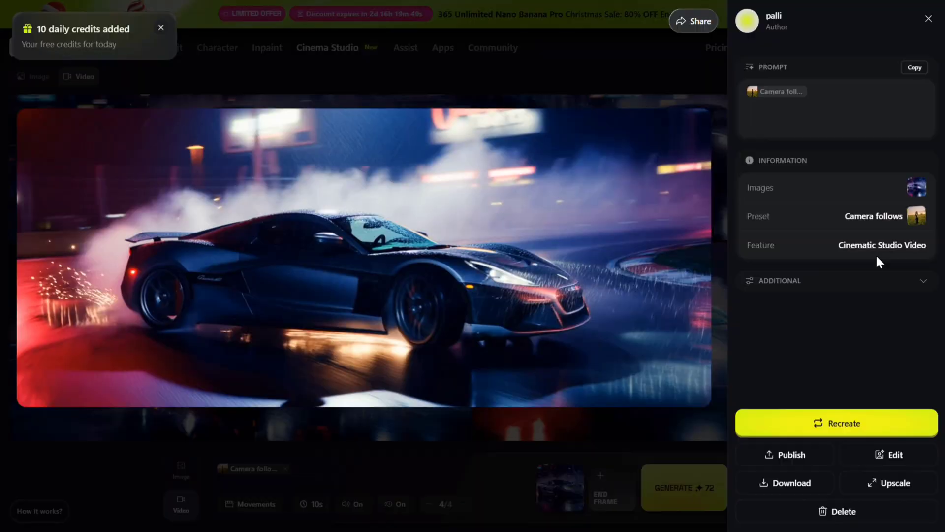
{"action": "left_click", "coordinate": [924, 284]}
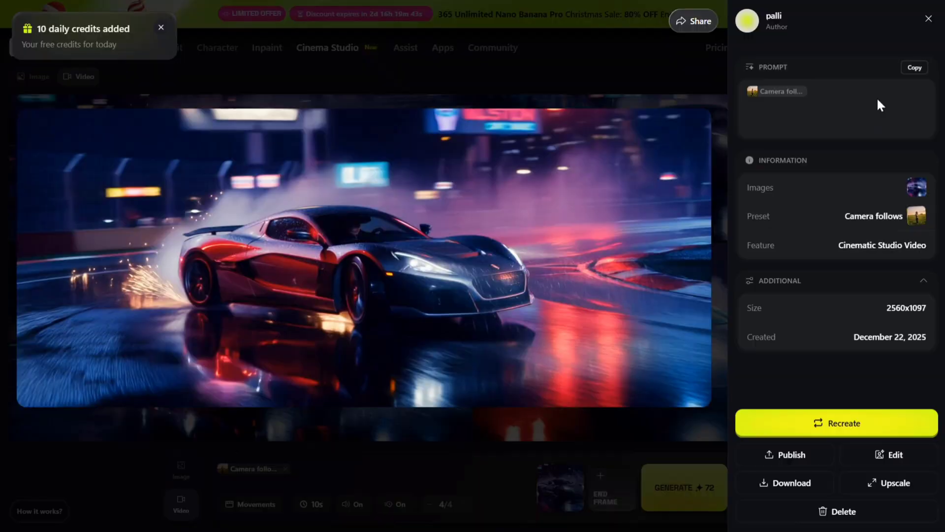
{"action": "key", "text": "Escape"}
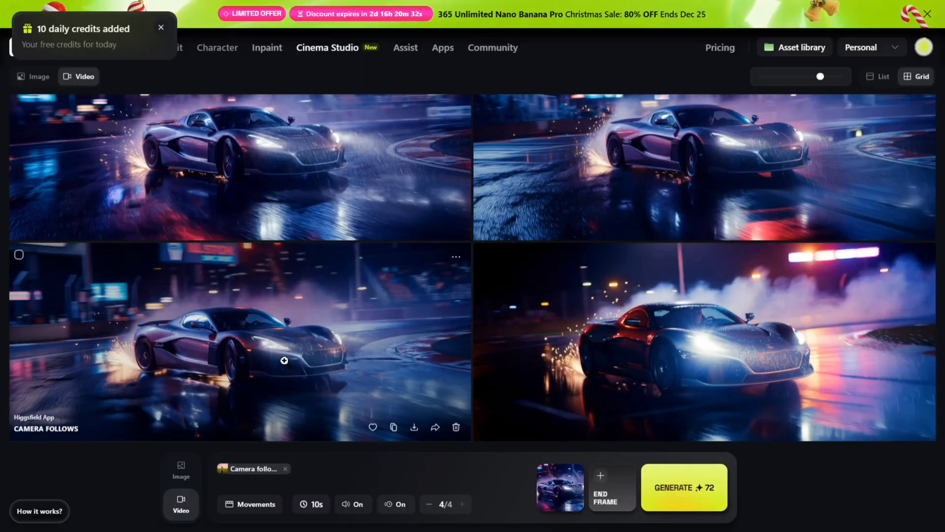
{"action": "left_click", "coordinate": [284, 360]}
{"action": "left_click", "coordinate": [668, 381]}
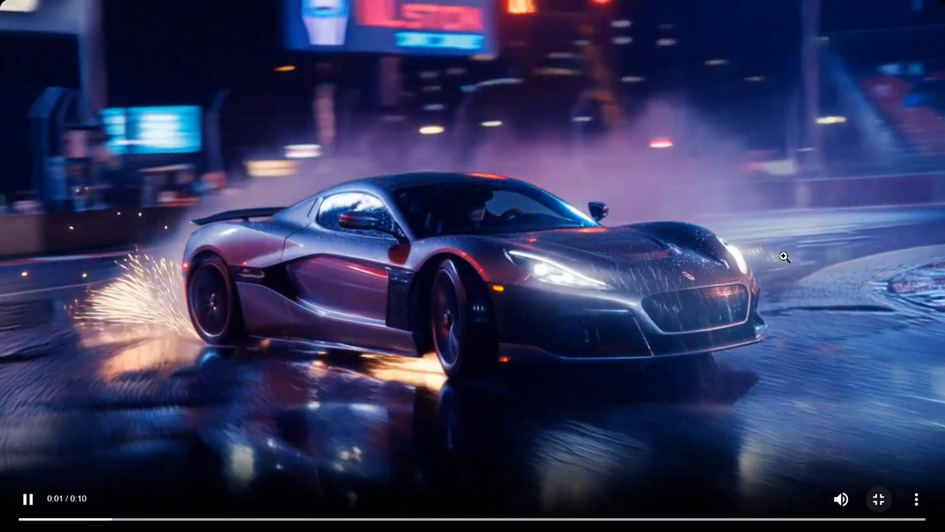
{"action": "left_click", "coordinate": [878, 500]}
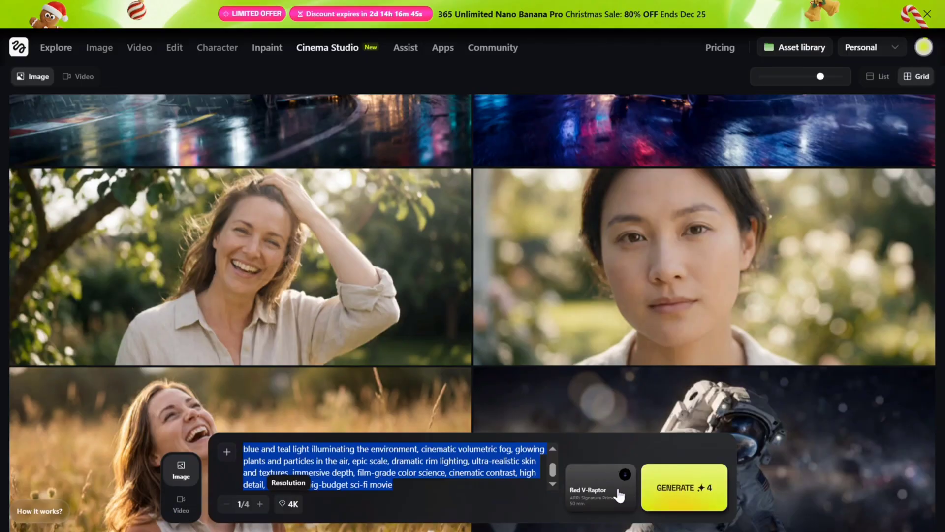
Review the camera and lens settings and keep the output resolution at 4K.
{"action": "left_click", "coordinate": [614, 492]}
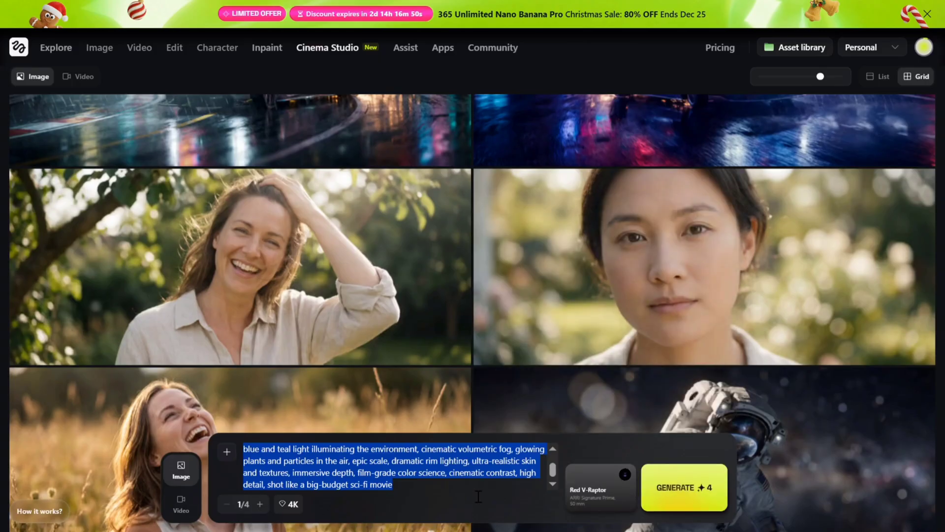
{"action": "left_click", "coordinate": [294, 504]}
{"action": "left_click", "coordinate": [362, 477]}
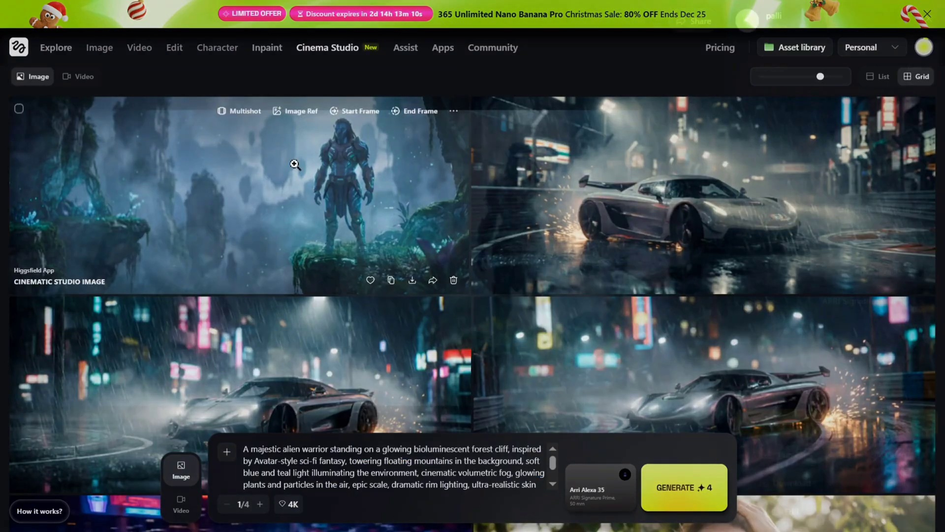
Inspect the alien warrior image enlarged, then create a nine-shot Multishot set from it.
{"action": "left_click", "coordinate": [296, 165]}
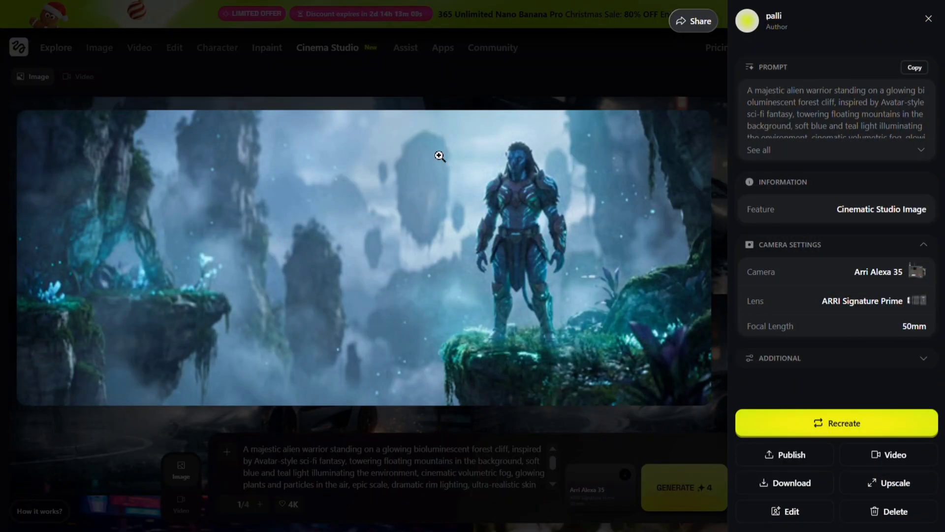
{"action": "left_click", "coordinate": [487, 224]}
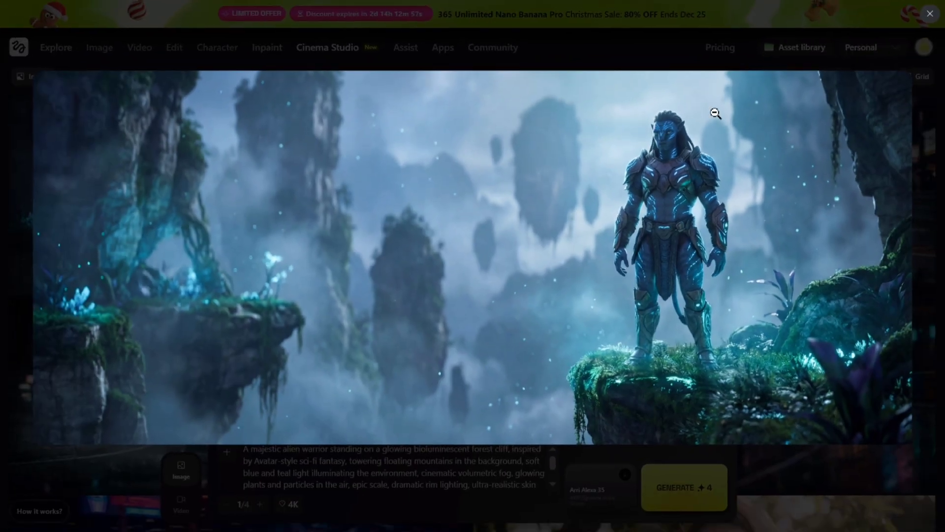
{"action": "left_click", "coordinate": [634, 77]}
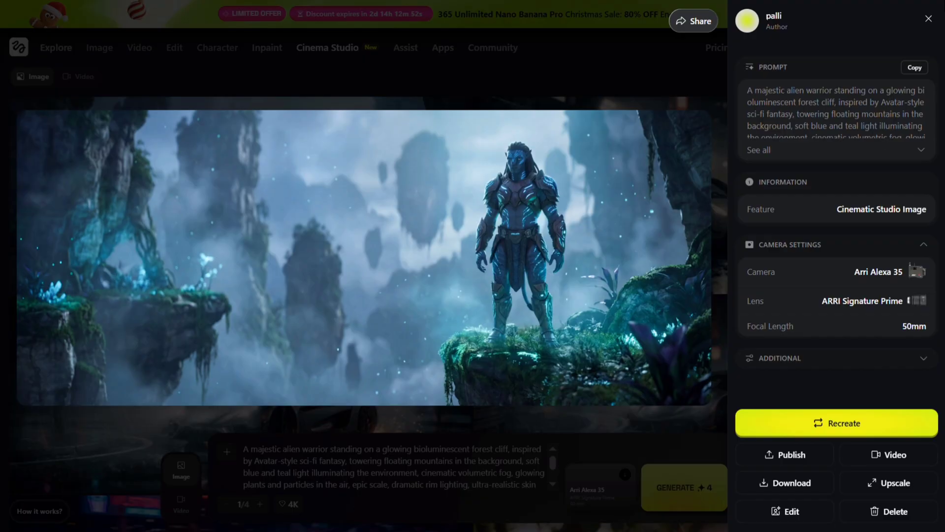
{"action": "left_click", "coordinate": [621, 82]}
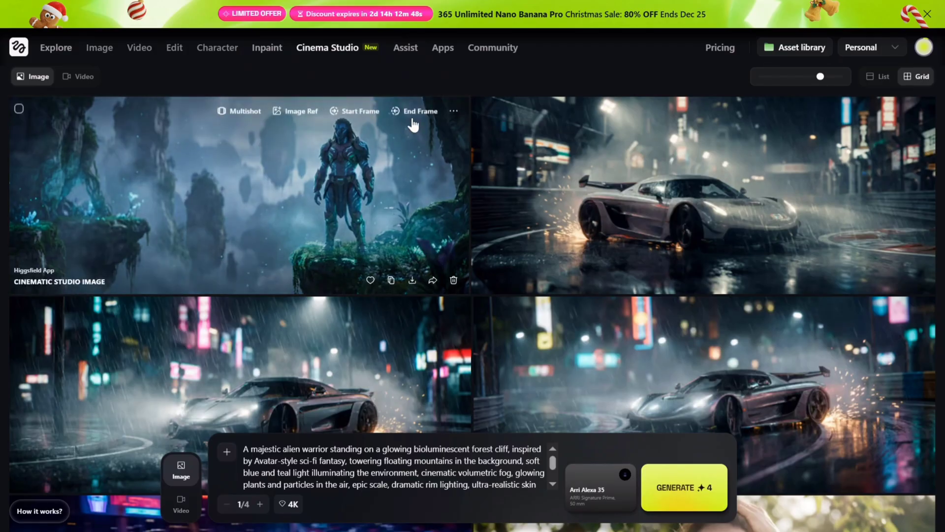
{"action": "left_click", "coordinate": [256, 118]}
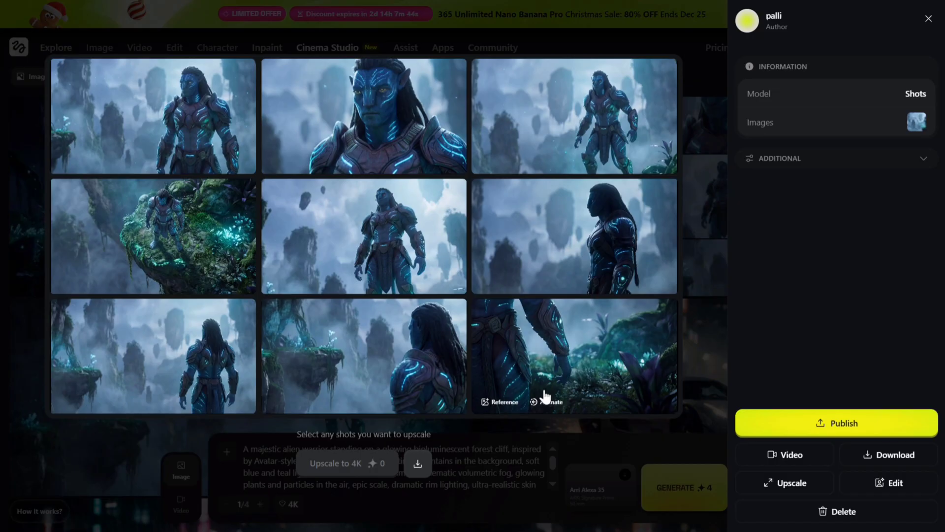
Select the bottom-right and top-right warrior shots, upscale them to 4K, and view the result's options.
{"action": "left_click", "coordinate": [559, 348]}
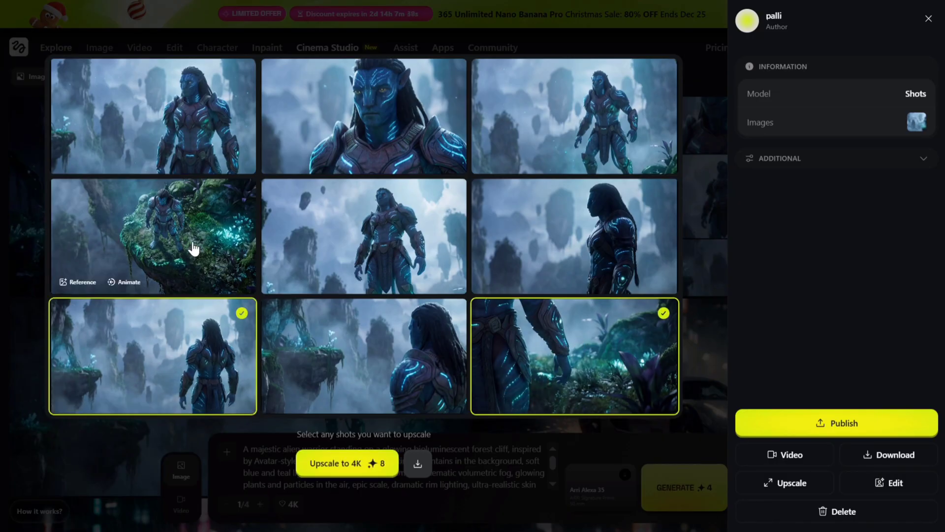
{"action": "left_click", "coordinate": [586, 130]}
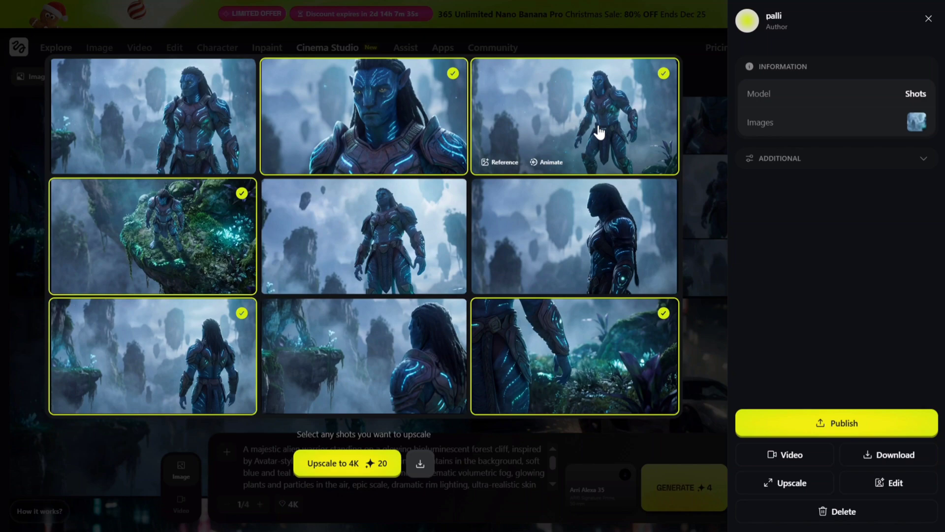
{"action": "left_click", "coordinate": [347, 465]}
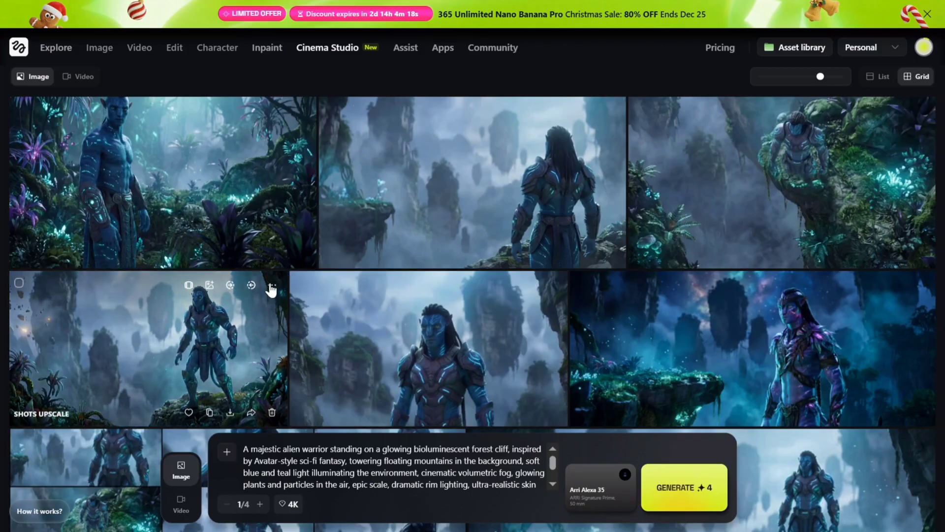
{"action": "left_click", "coordinate": [272, 287]}
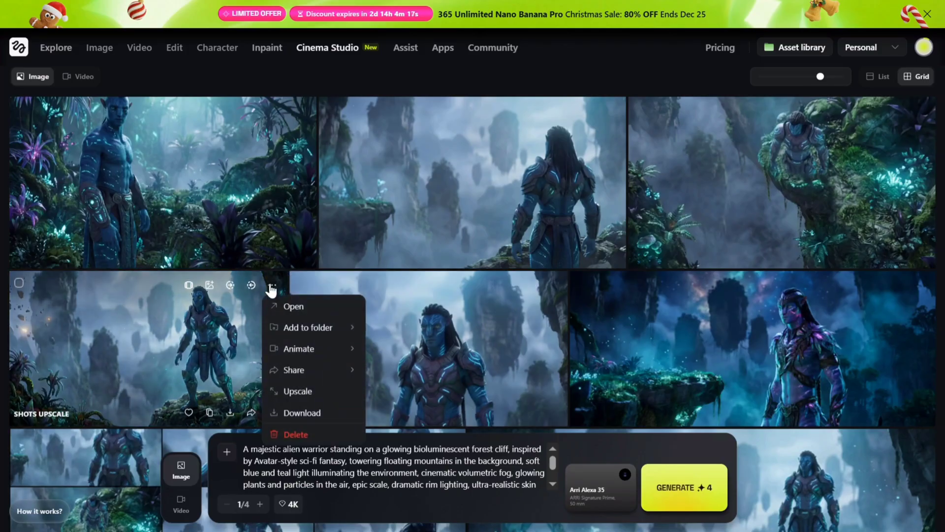
Download the upscaled shot, set an alien image as start frame, and browse camera movement presets.
{"action": "left_click", "coordinate": [303, 415]}
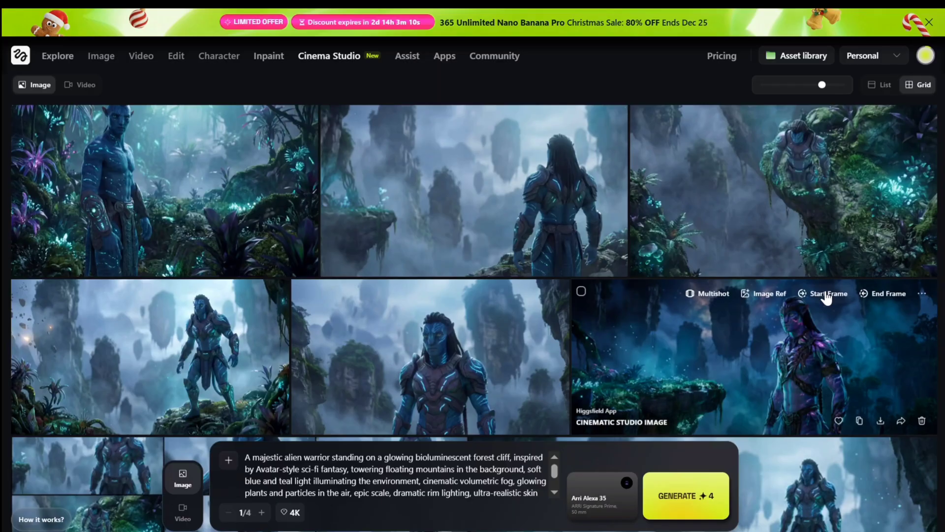
{"action": "left_click", "coordinate": [827, 293]}
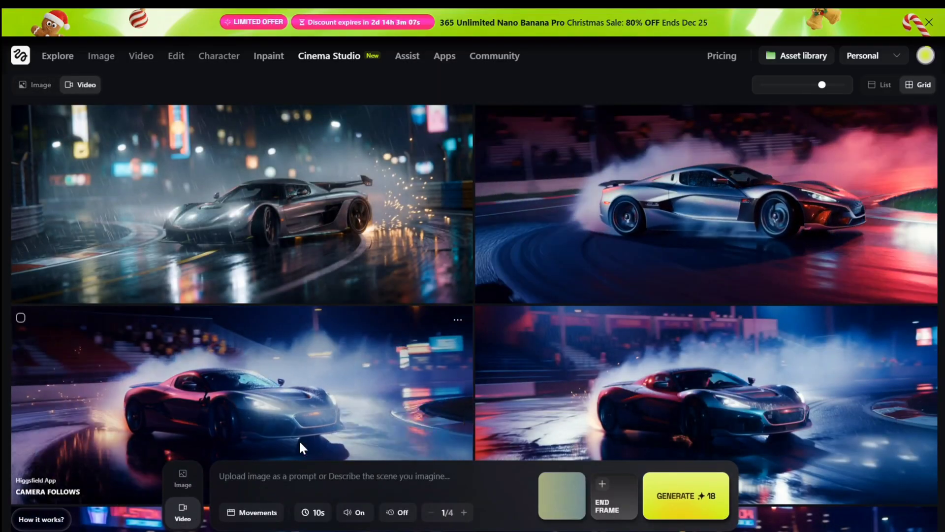
{"action": "left_click", "coordinate": [257, 513]}
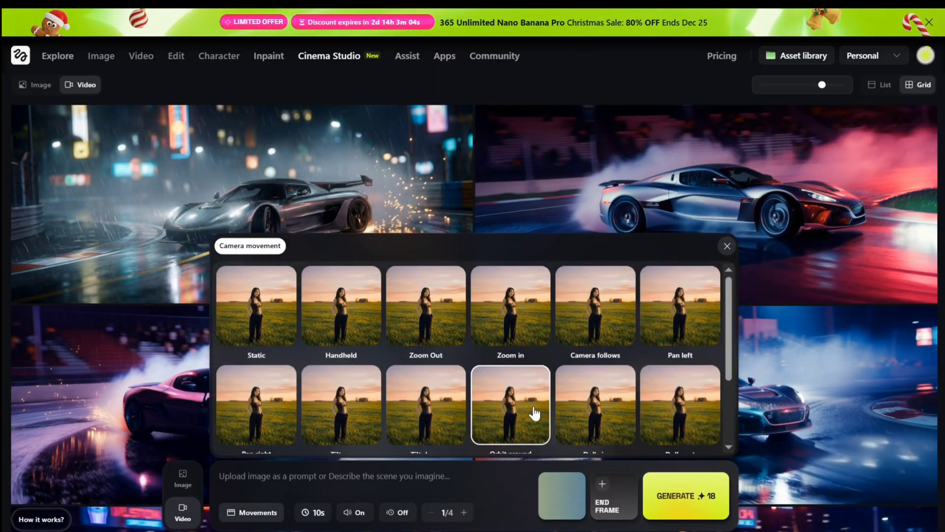
{"action": "scroll", "coordinate": [534, 413], "scroll_direction": "down", "scroll_amount": 1}
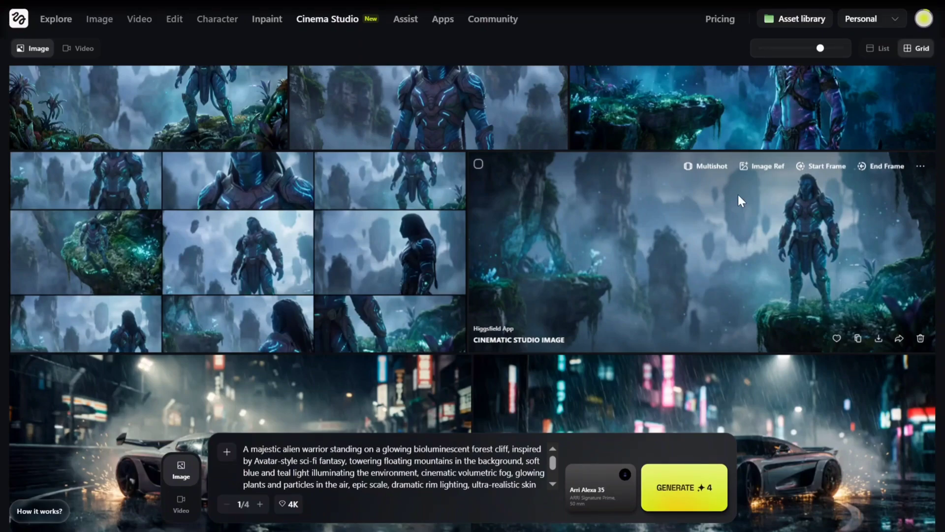
Set a second alien warrior image as the video's end frame.
{"action": "left_click", "coordinate": [882, 166]}
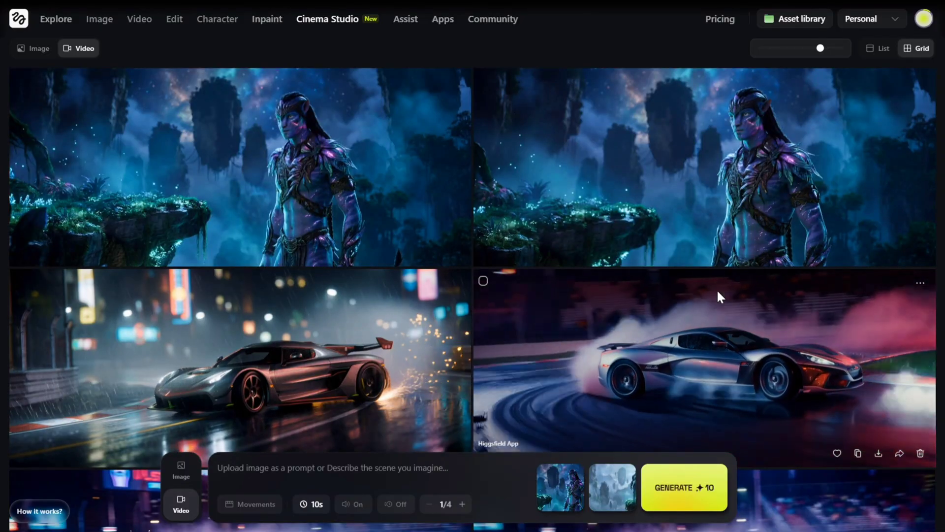
{"action": "left_click", "coordinate": [740, 173]}
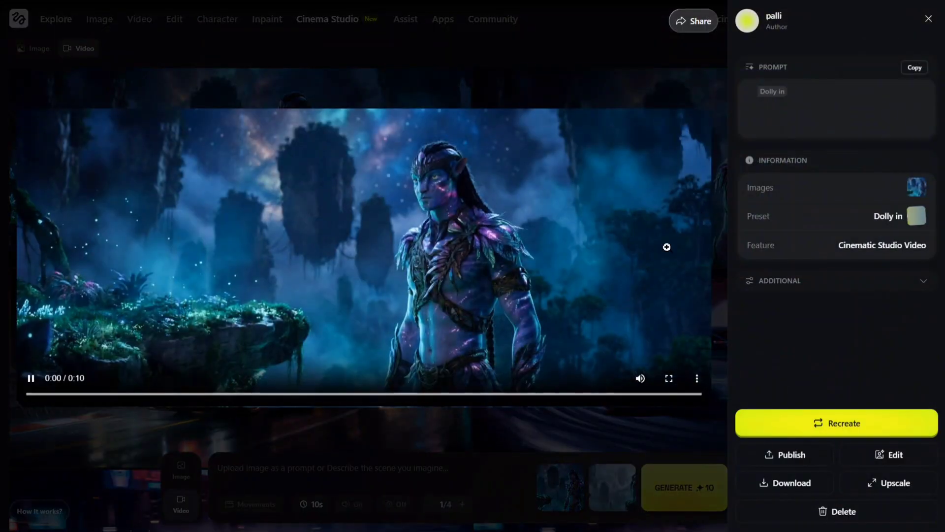
{"action": "left_click", "coordinate": [669, 379]}
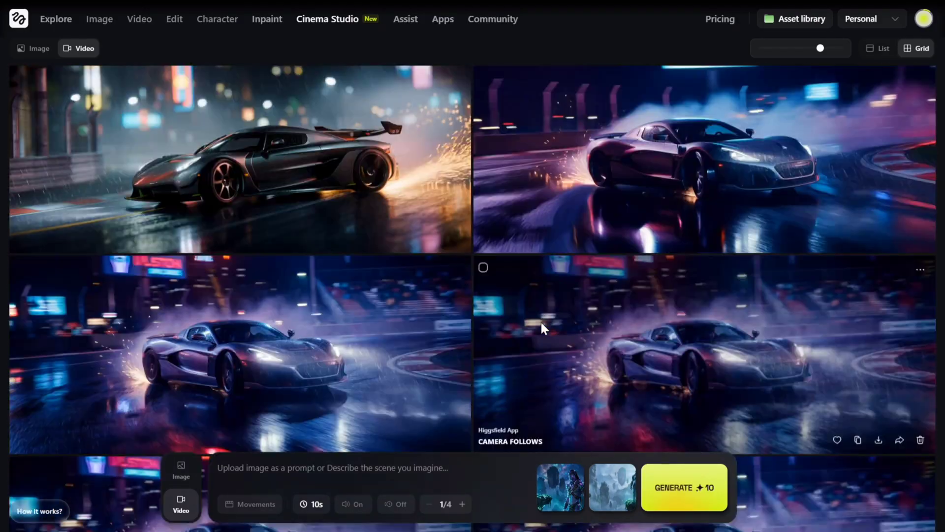
{"action": "scroll", "coordinate": [540, 320], "scroll_direction": "up", "scroll_amount": 4}
{"action": "left_click", "coordinate": [719, 19]}
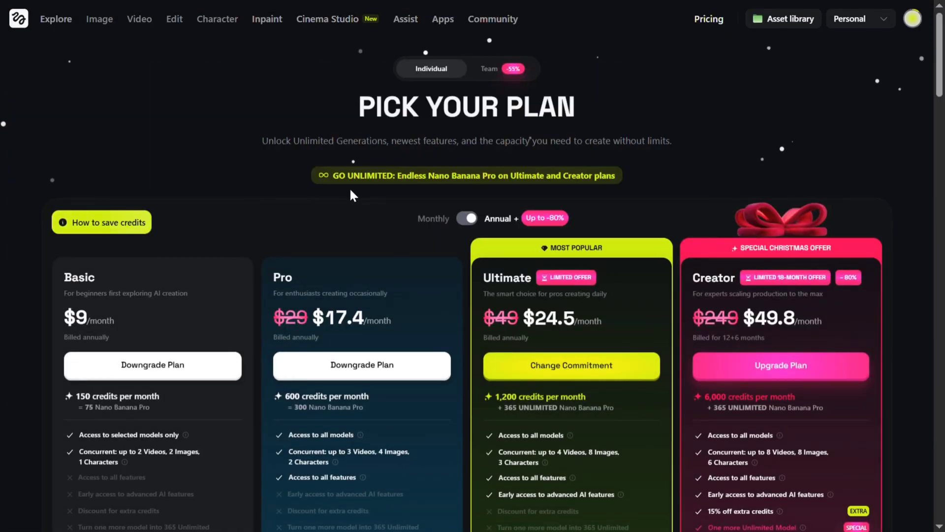
{"action": "scroll", "coordinate": [551, 197], "scroll_direction": "down", "scroll_amount": 2}
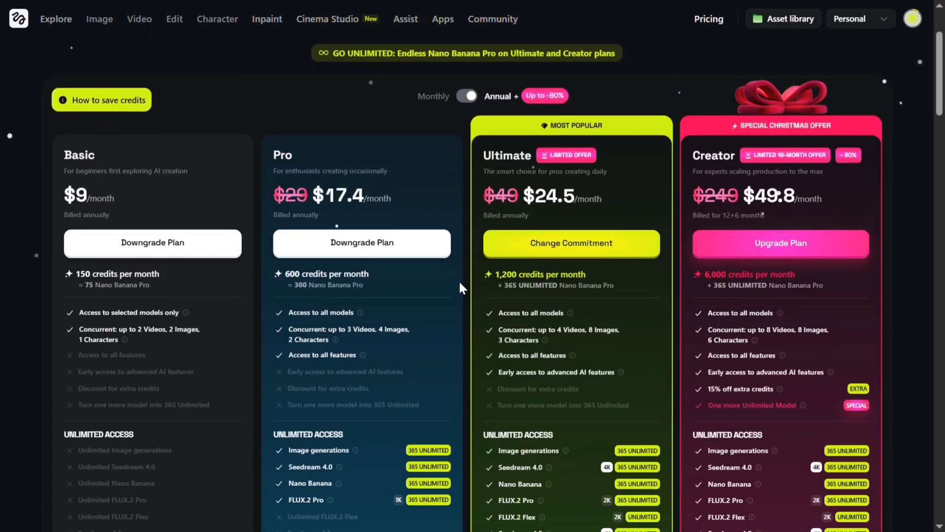
{"action": "scroll", "coordinate": [748, 222], "scroll_direction": "up", "scroll_amount": 5}
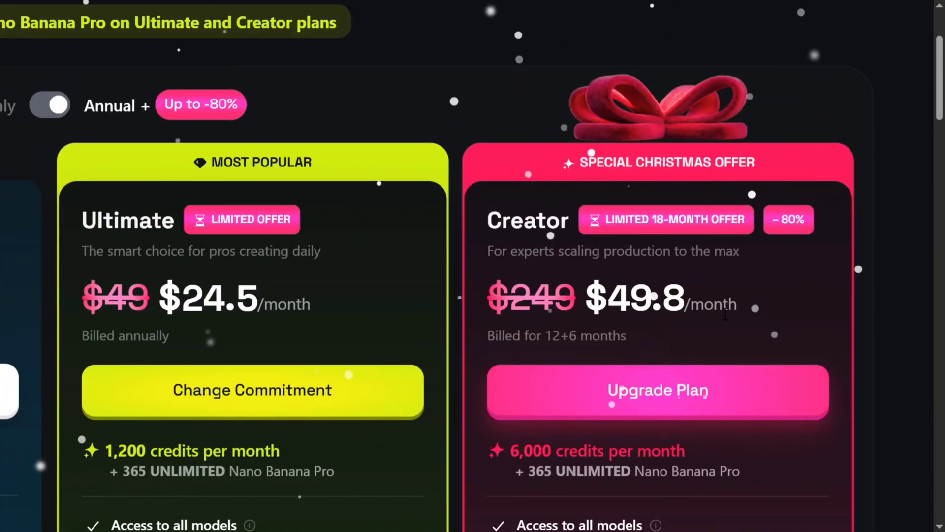
{"action": "scroll", "coordinate": [726, 314], "scroll_direction": "down", "scroll_amount": 6}
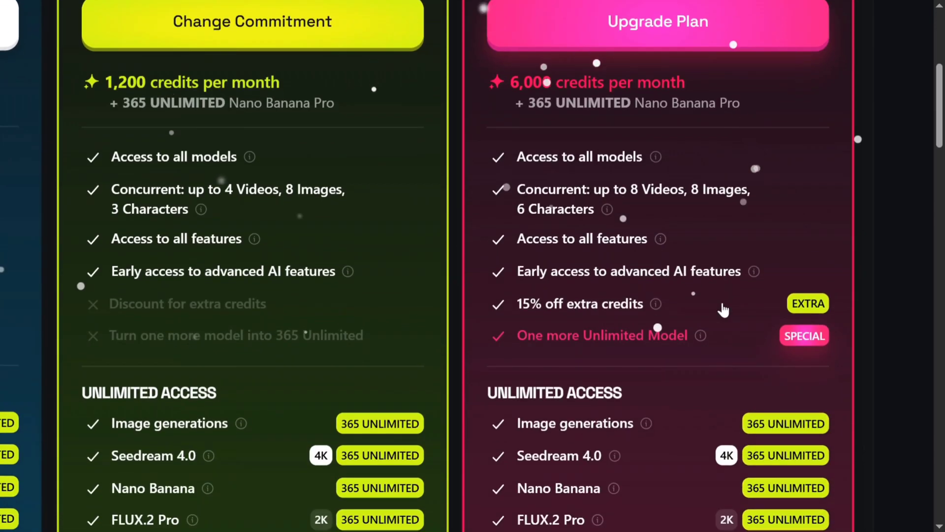
{"action": "scroll", "coordinate": [724, 310], "scroll_direction": "down", "scroll_amount": 1}
{"action": "scroll", "coordinate": [695, 400], "scroll_direction": "down", "scroll_amount": 4}
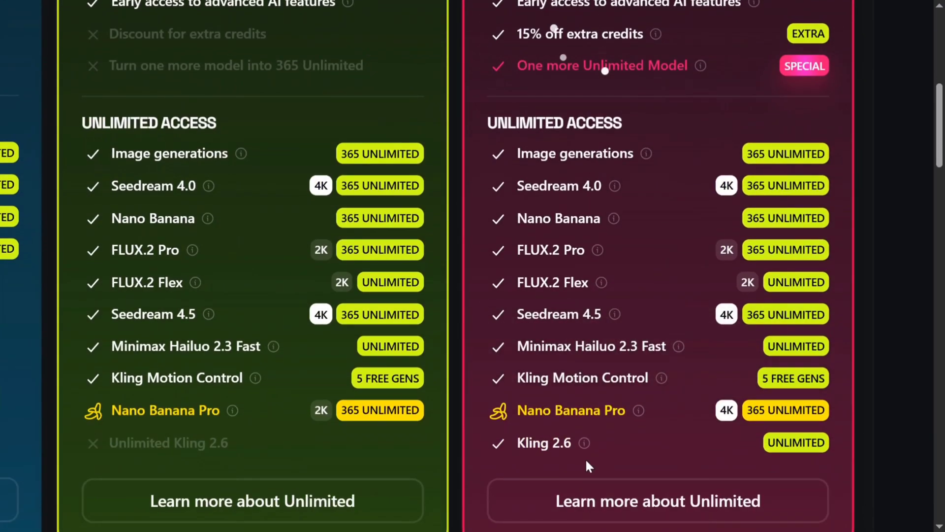
{"action": "scroll", "coordinate": [587, 462], "scroll_direction": "down", "scroll_amount": 2}
{"action": "scroll", "coordinate": [586, 462], "scroll_direction": "up", "scroll_amount": 2}
{"action": "scroll", "coordinate": [586, 467], "scroll_direction": "down", "scroll_amount": 3}
{"action": "scroll", "coordinate": [586, 466], "scroll_direction": "up", "scroll_amount": 3}
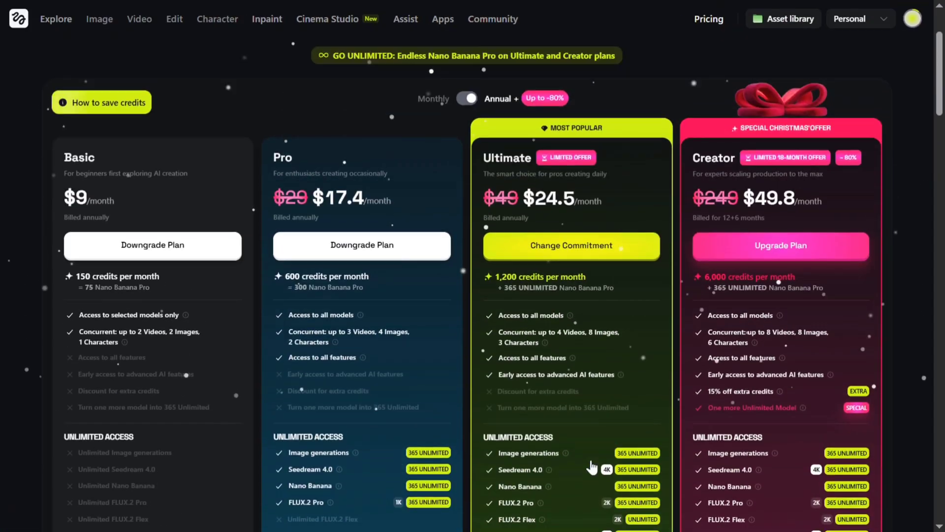
{"action": "scroll", "coordinate": [586, 467], "scroll_direction": "down", "scroll_amount": 4}
{"action": "scroll", "coordinate": [586, 458], "scroll_direction": "down", "scroll_amount": 8}
{"action": "scroll", "coordinate": [586, 457], "scroll_direction": "up", "scroll_amount": 1}
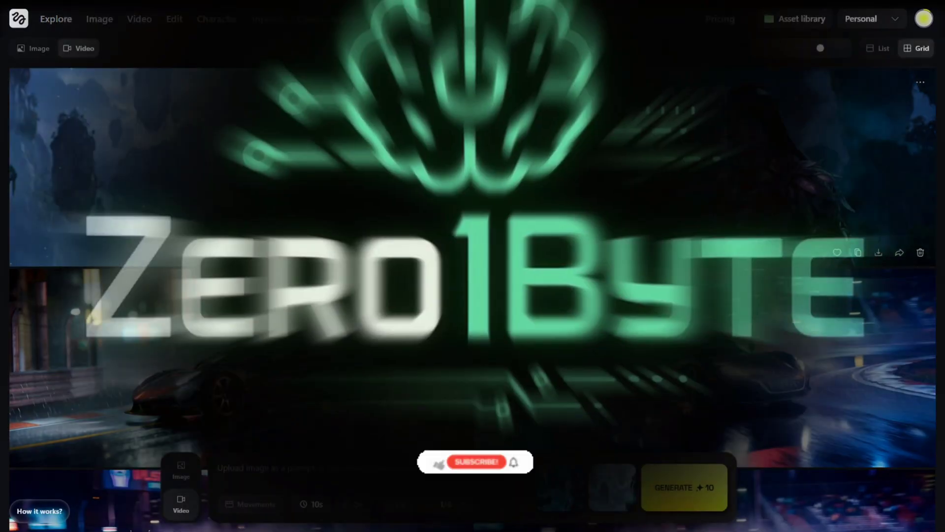
{"action": "scroll", "coordinate": [472, 295], "scroll_direction": "down", "scroll_amount": 5}
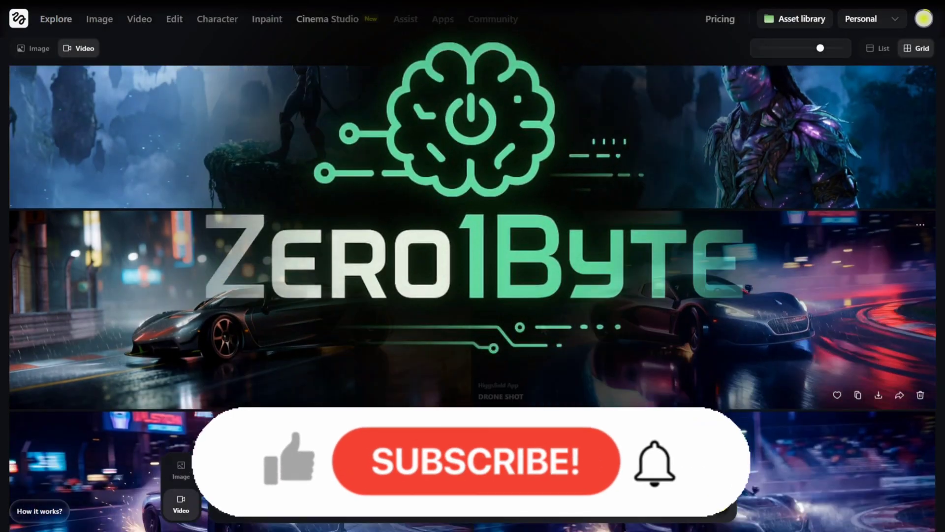
{"action": "scroll", "coordinate": [694, 73], "scroll_direction": "up", "scroll_amount": 4}
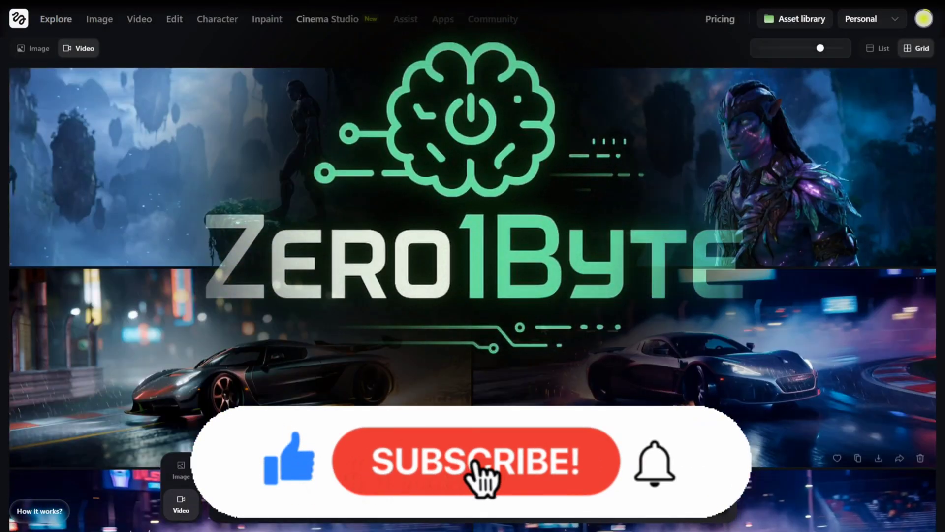